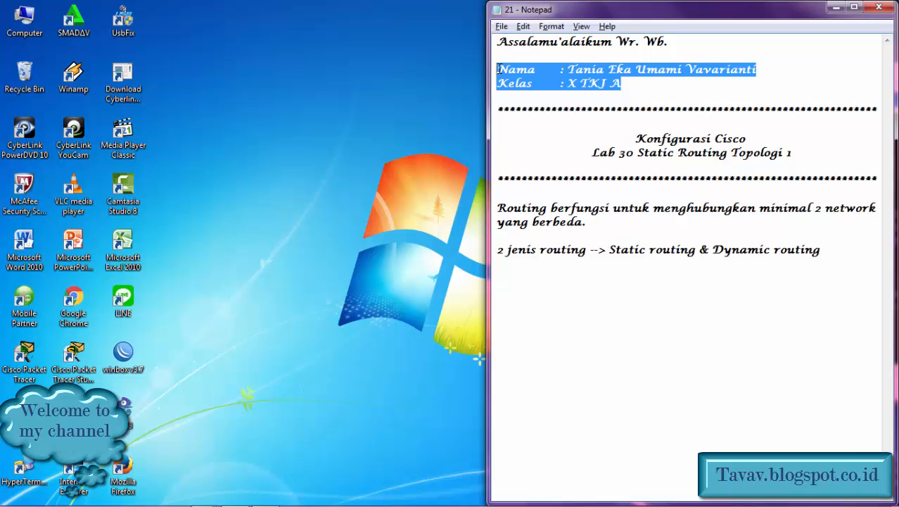
Step: Review the lab number and the routing definition in the notes, and dismiss the color scheme prompt
{"action": "left_click_drag", "start_coordinate": [592, 152], "coordinate": [636, 156]}
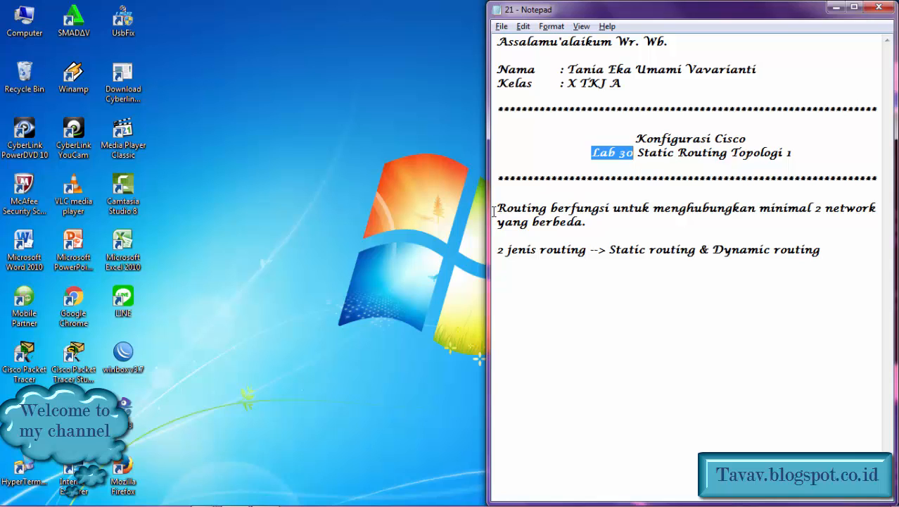
{"action": "left_click_drag", "start_coordinate": [495, 210], "coordinate": [602, 229]}
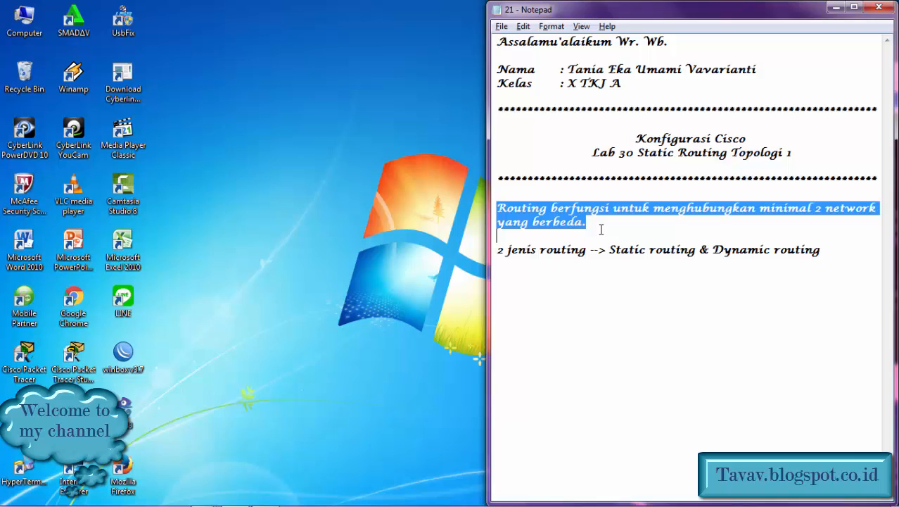
{"action": "left_click", "coordinate": [602, 229]}
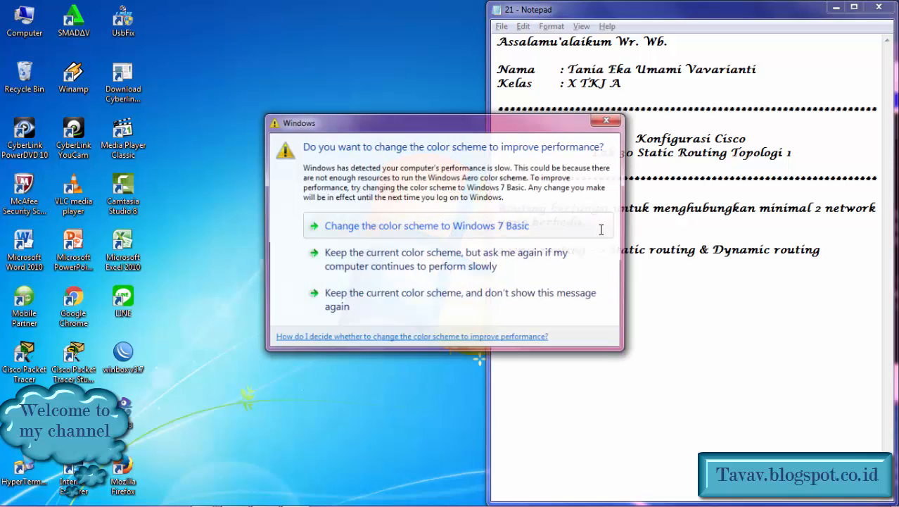
{"action": "left_click", "coordinate": [605, 122]}
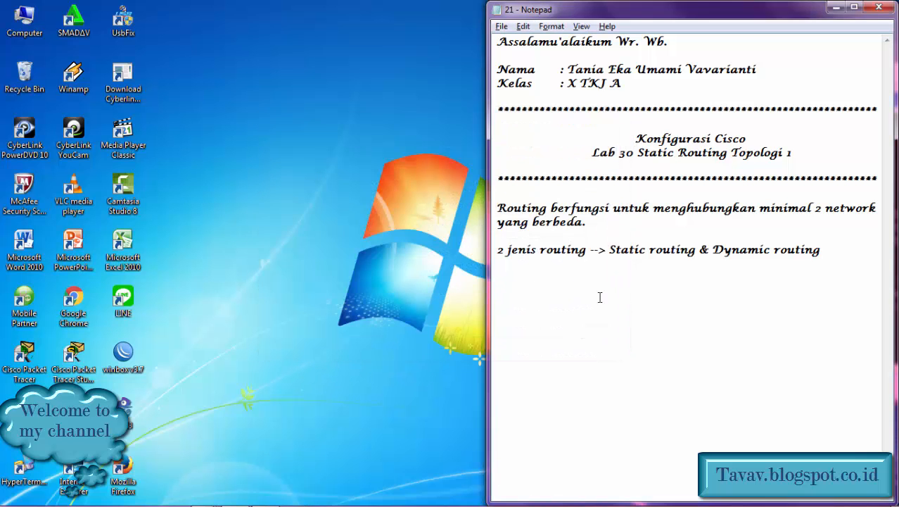
Step: Switch to Cisco Packet Tracer and open Router1's command line in a widened window
{"action": "key", "text": "alt+Tab"}
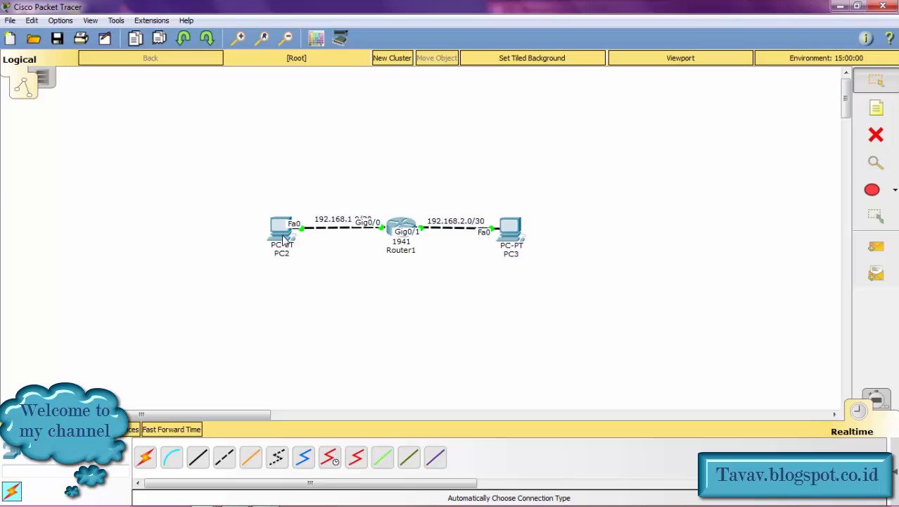
{"action": "mouse_move", "coordinate": [283, 239]}
{"action": "mouse_move", "coordinate": [510, 243]}
{"action": "left_click", "coordinate": [401, 227]}
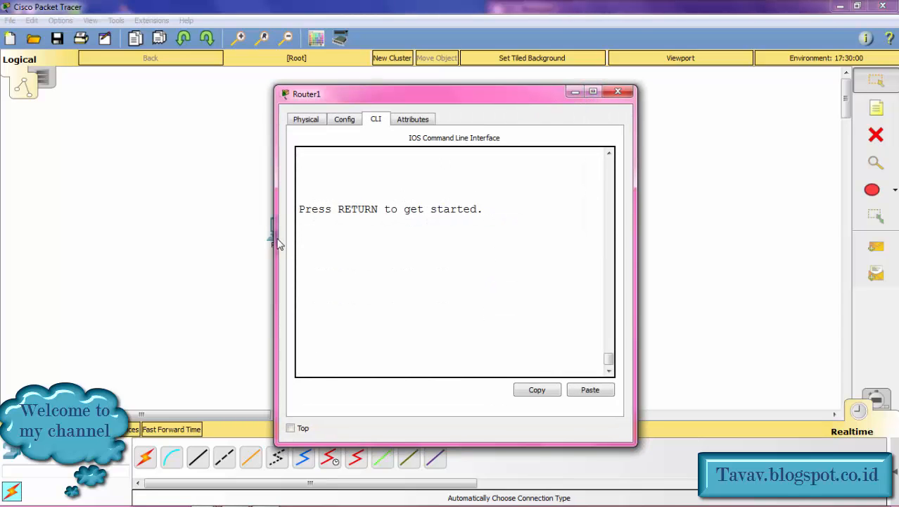
{"action": "left_click_drag", "start_coordinate": [274, 238], "coordinate": [174, 239]}
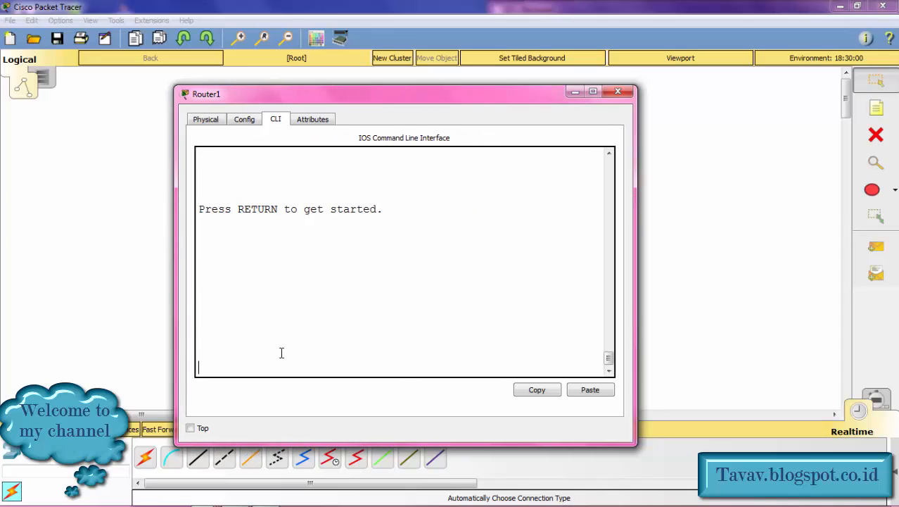
Step: Enter privileged mode on Router1 and display its routing table with show ip route
{"action": "key", "text": "Return"}
{"action": "type", "text": "en"}
{"action": "key", "text": "Return"}
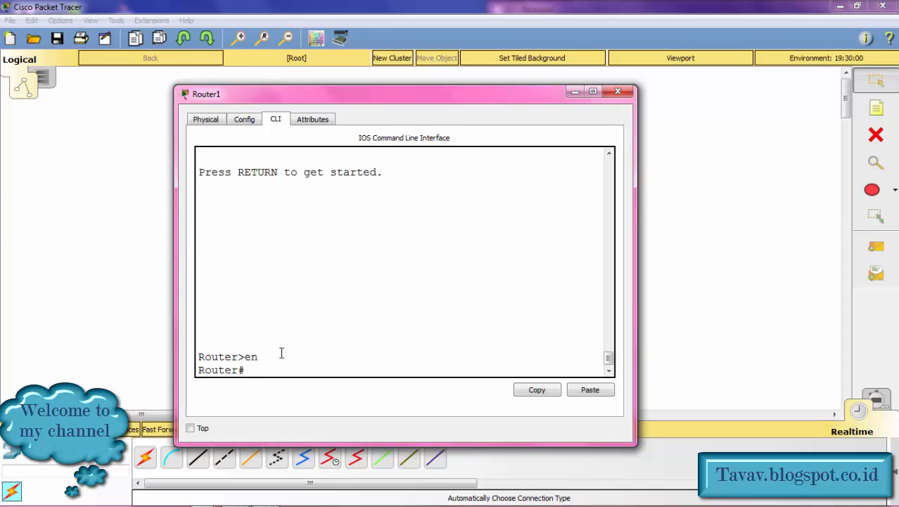
{"action": "type", "text": "show ip route"}
{"action": "key", "text": "Return"}
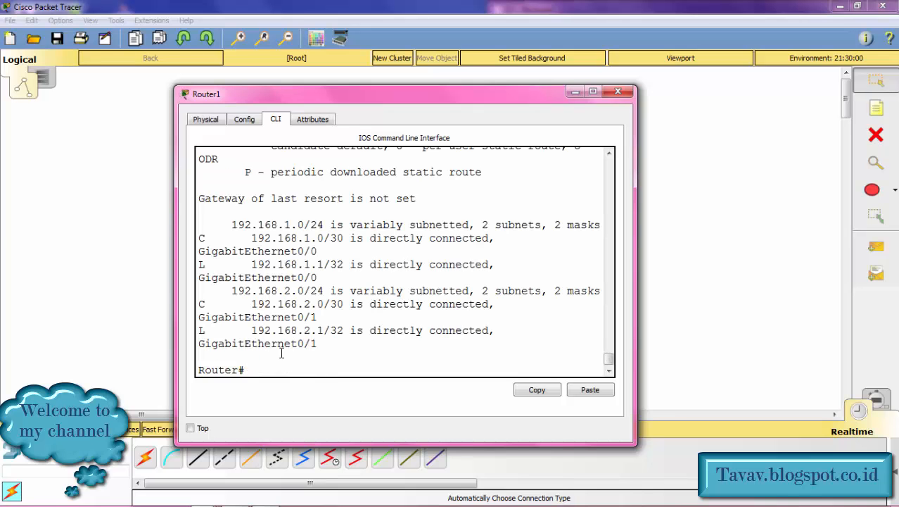
Step: Examine the connected route entries for 192.168.2.0/30 and 192.168.1.0/30 alongside the topology
{"action": "left_click_drag", "start_coordinate": [314, 95], "coordinate": [631, 72]}
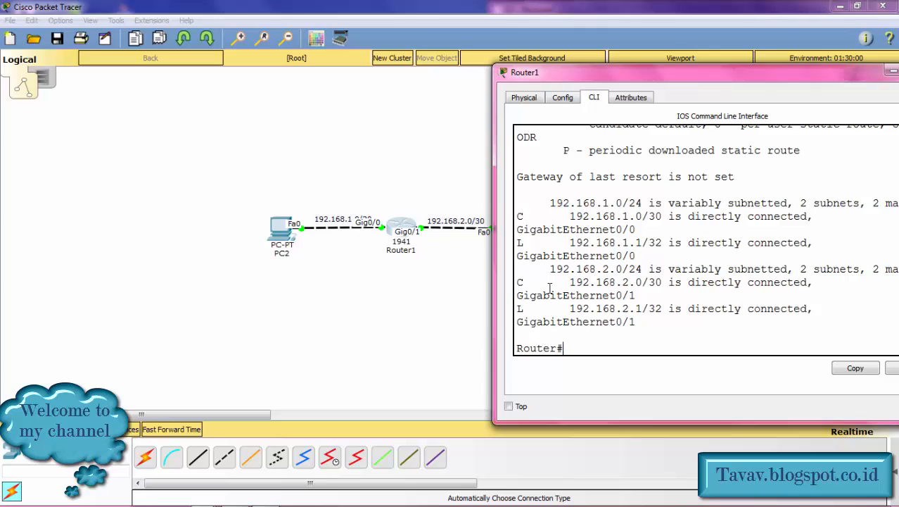
{"action": "left_click_drag", "start_coordinate": [517, 282], "coordinate": [805, 296]}
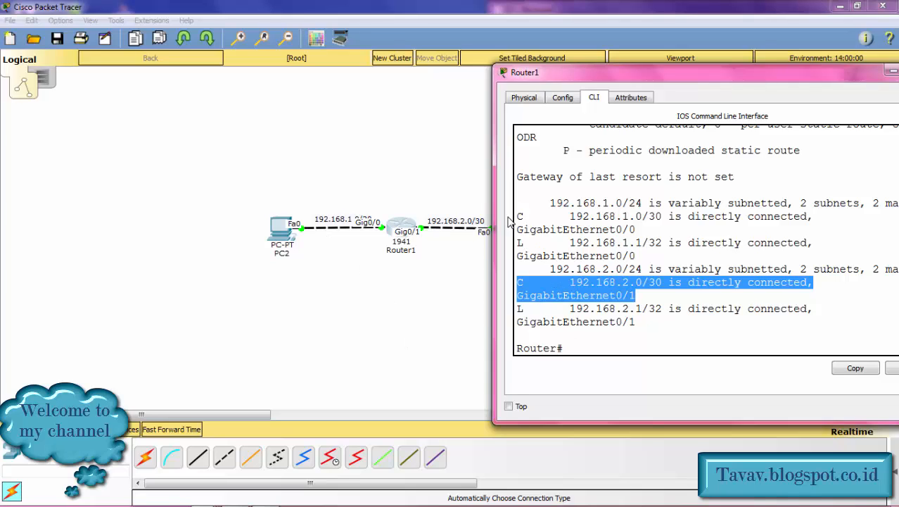
{"action": "left_click_drag", "start_coordinate": [518, 217], "coordinate": [628, 235]}
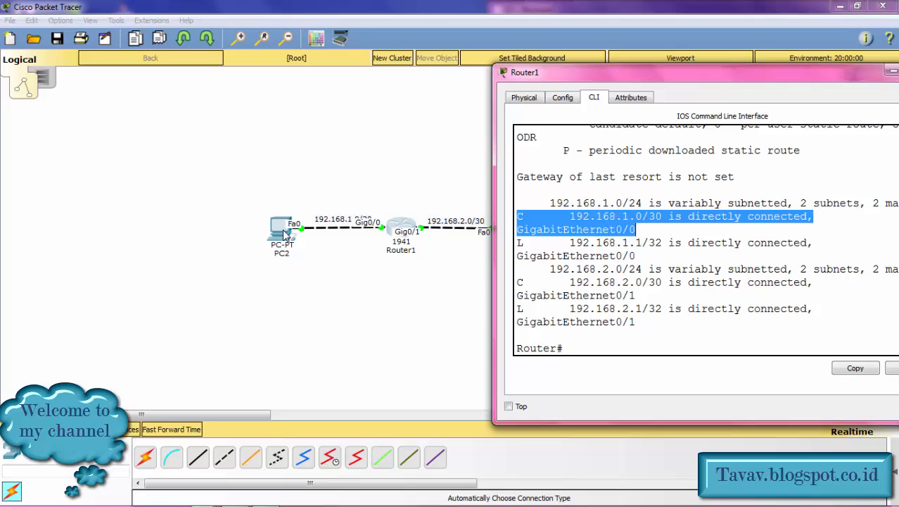
{"action": "left_click", "coordinate": [584, 279]}
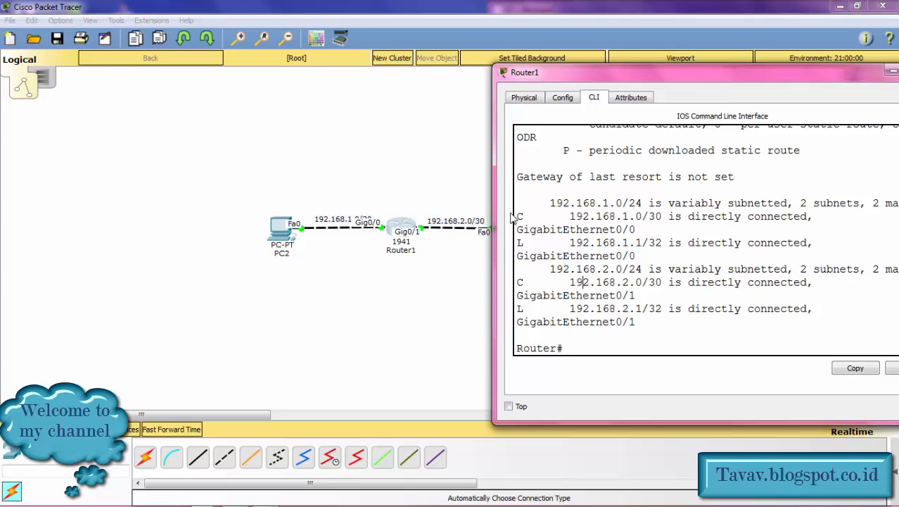
{"action": "left_click_drag", "start_coordinate": [595, 77], "coordinate": [392, 52]}
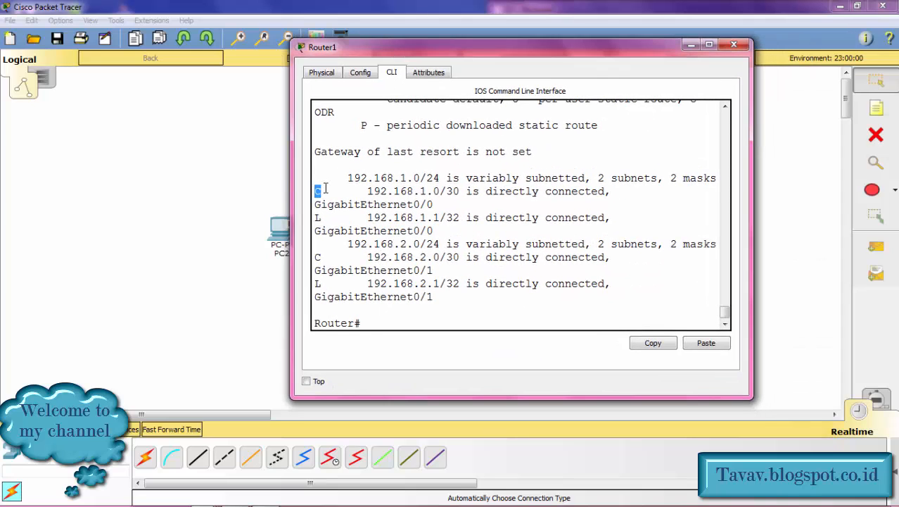
Step: Look up the L code in the routing table legend and examine the local route 192.168.1.1/32
{"action": "left_click_drag", "start_coordinate": [314, 218], "coordinate": [330, 219]}
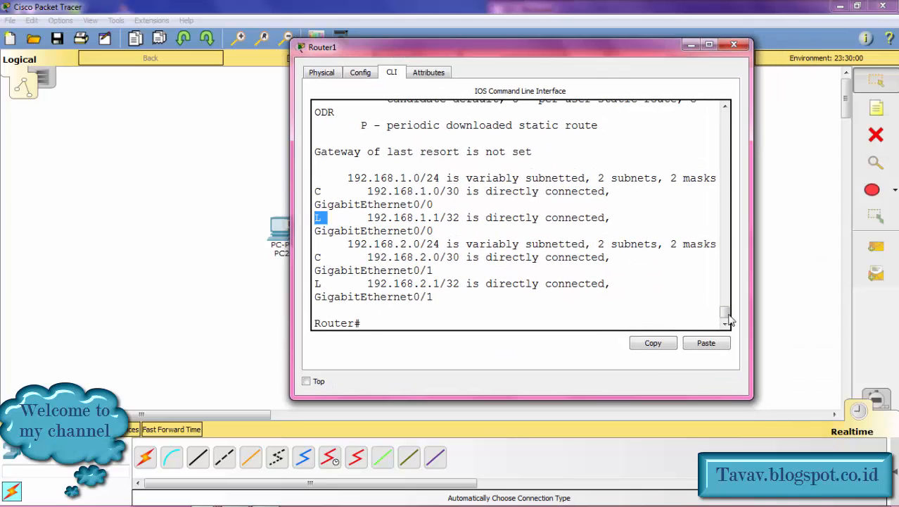
{"action": "scroll", "coordinate": [728, 312], "scroll_direction": "up", "scroll_amount": 2}
{"action": "scroll", "coordinate": [728, 309], "scroll_direction": "up", "scroll_amount": 3}
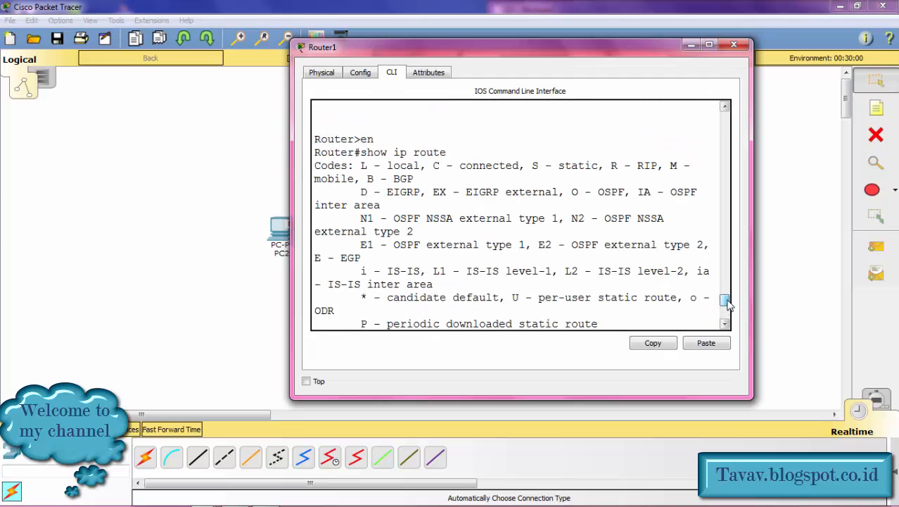
{"action": "left_click_drag", "start_coordinate": [387, 166], "coordinate": [421, 166]}
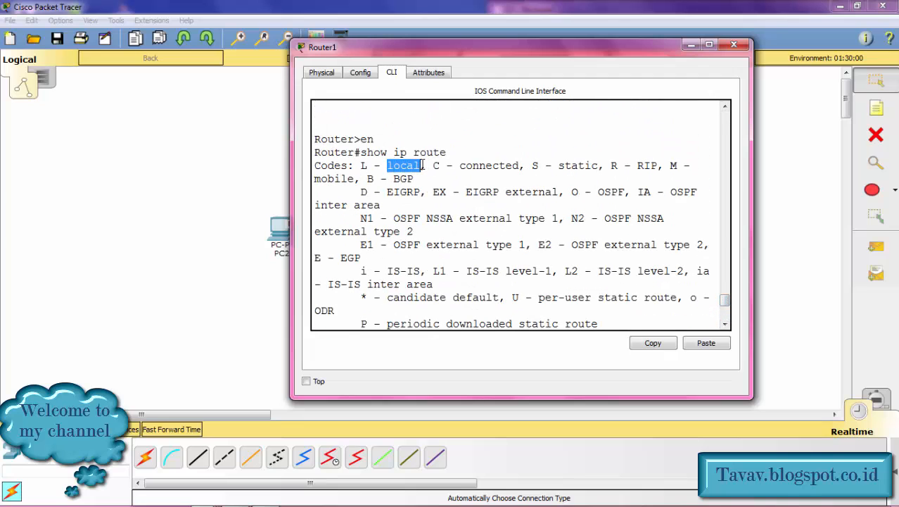
{"action": "scroll", "coordinate": [729, 313], "scroll_direction": "down", "scroll_amount": 5}
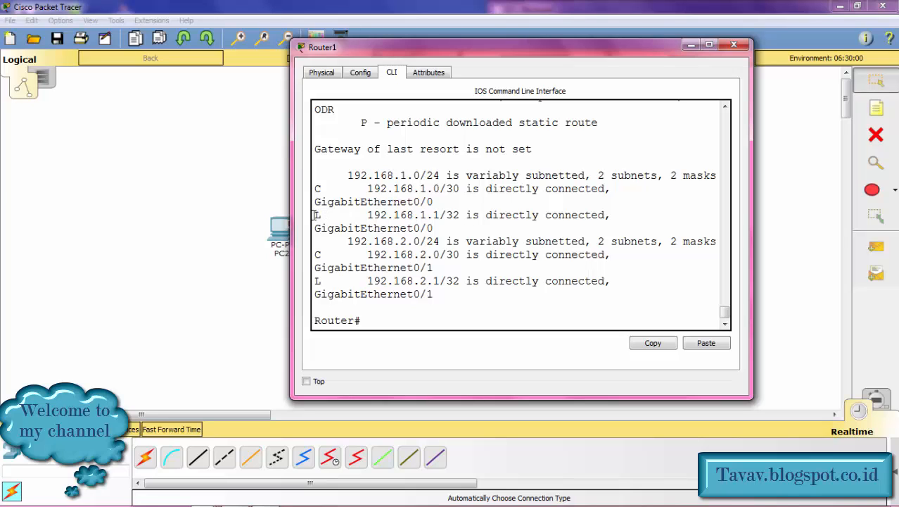
{"action": "left_click_drag", "start_coordinate": [315, 215], "coordinate": [459, 227]}
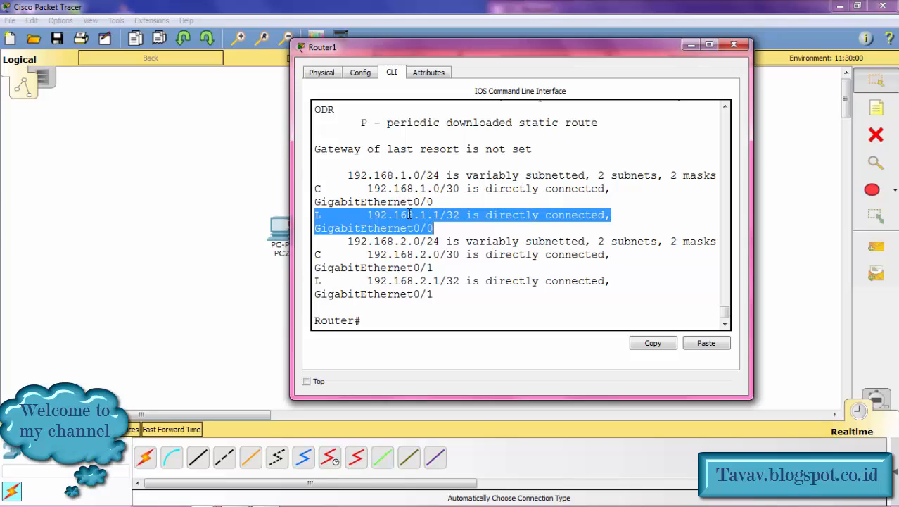
{"action": "left_click", "coordinate": [459, 216]}
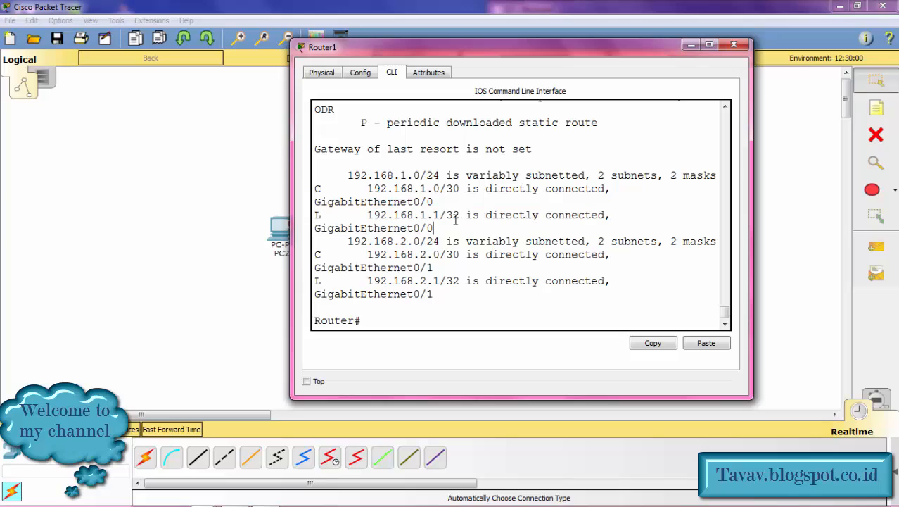
{"action": "left_click_drag", "start_coordinate": [439, 214], "coordinate": [460, 217]}
{"action": "left_click", "coordinate": [464, 229]}
Step: Look up the C code in the legend and compare the connected network 192.168.1.0/30 with the topology
{"action": "left_click_drag", "start_coordinate": [316, 188], "coordinate": [341, 190]}
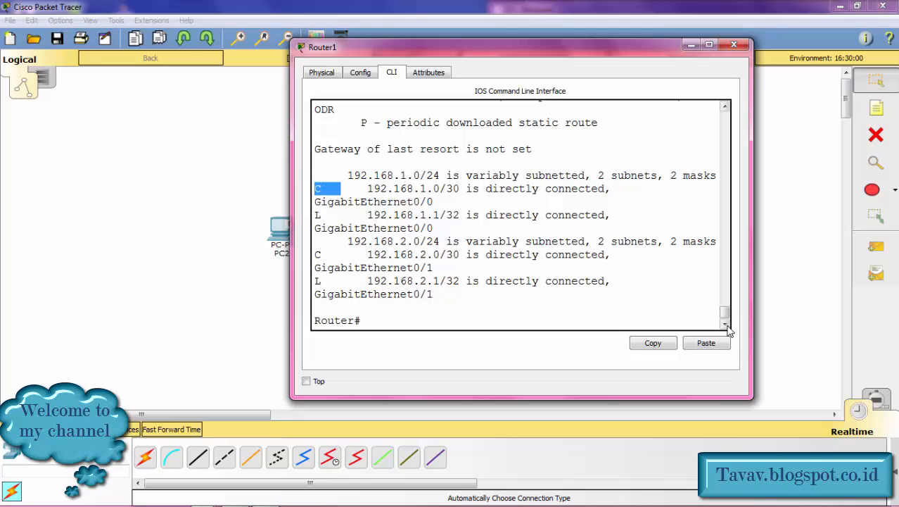
{"action": "left_click_drag", "start_coordinate": [725, 312], "coordinate": [724, 299]}
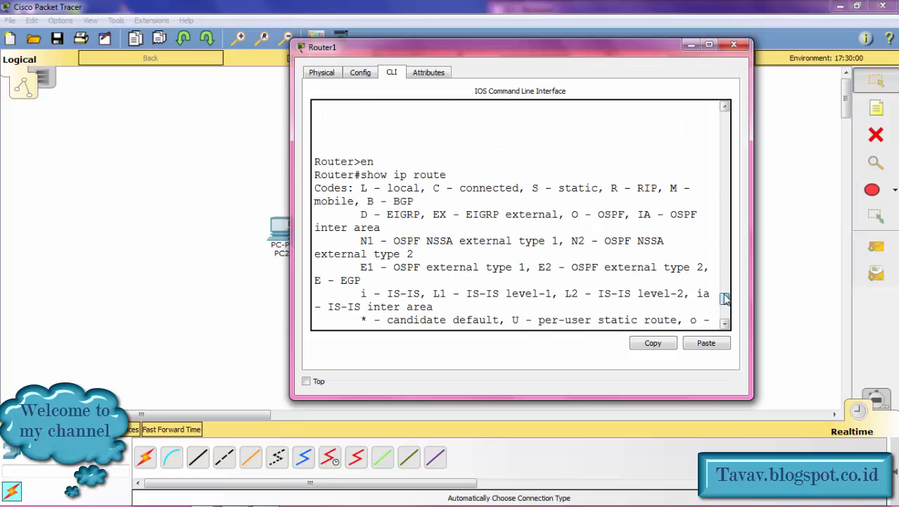
{"action": "left_click_drag", "start_coordinate": [457, 188], "coordinate": [529, 189]}
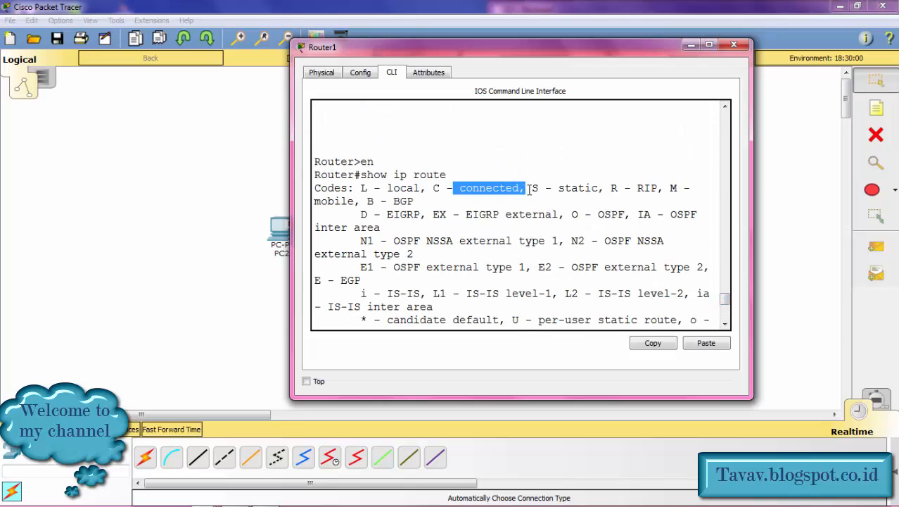
{"action": "left_click_drag", "start_coordinate": [726, 303], "coordinate": [726, 318]}
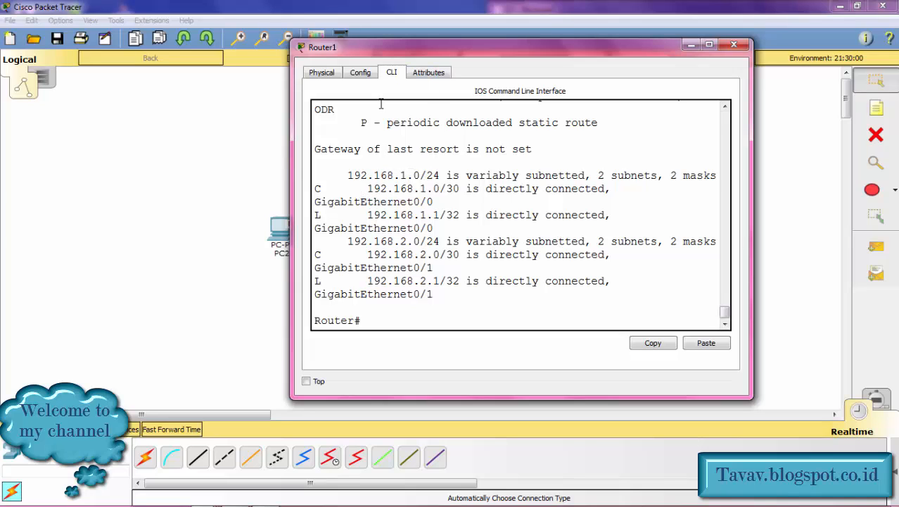
{"action": "left_click", "coordinate": [362, 189]}
{"action": "left_click_drag", "start_coordinate": [385, 187], "coordinate": [468, 188]}
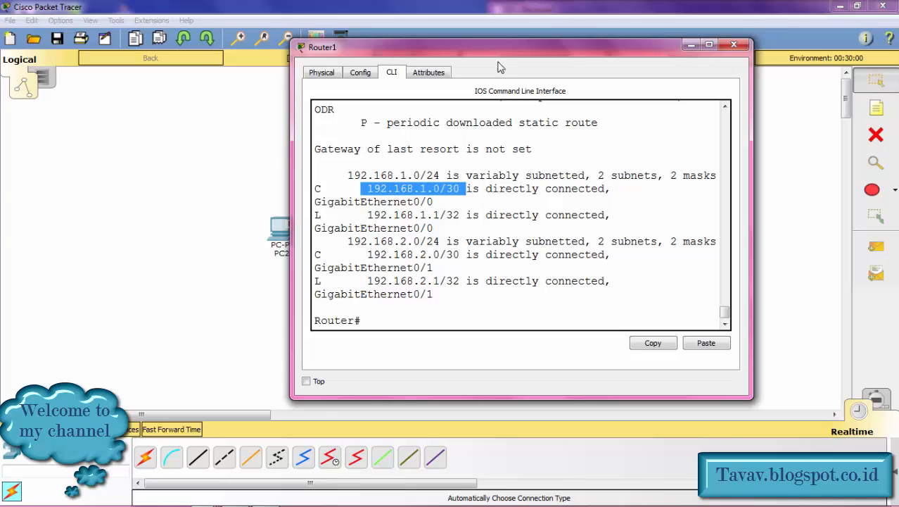
{"action": "left_click_drag", "start_coordinate": [486, 53], "coordinate": [623, 44]}
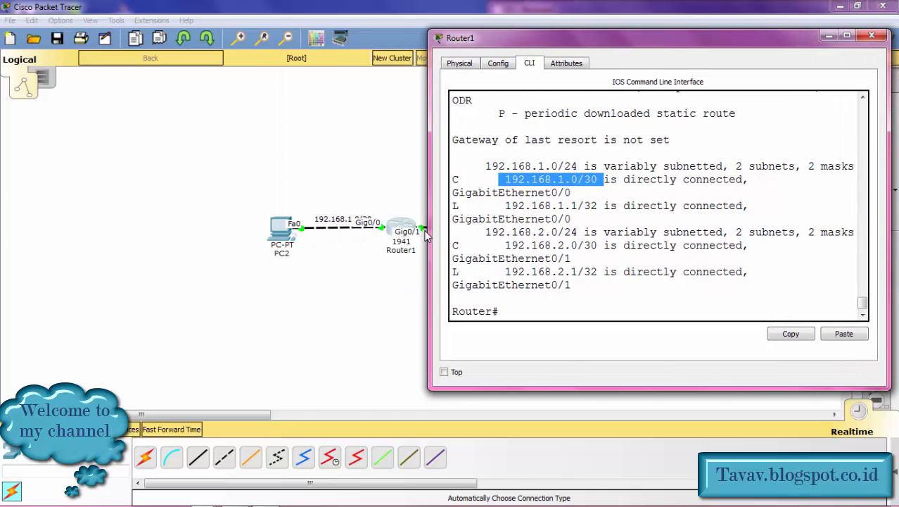
Step: Minimize Packet Tracer, close the Router1 window and return to the Notepad notes
{"action": "left_click", "coordinate": [318, 328]}
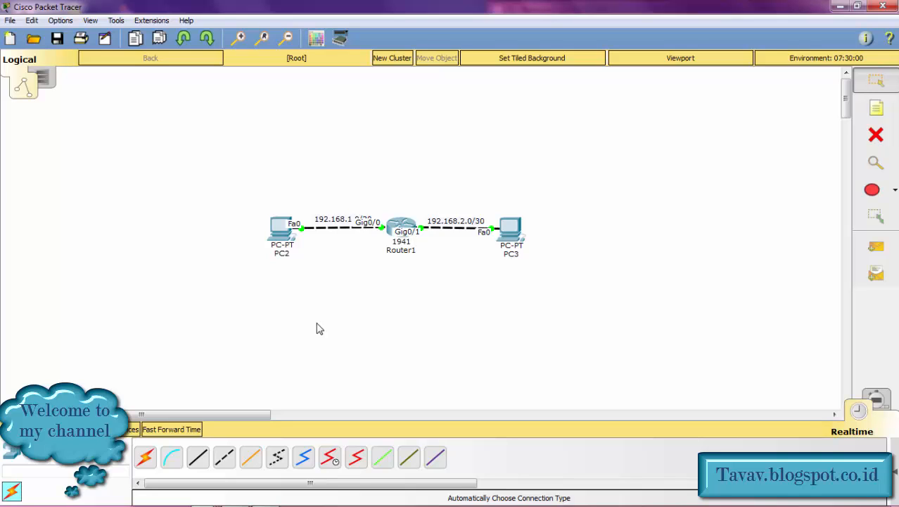
{"action": "key", "text": "alt+Tab"}
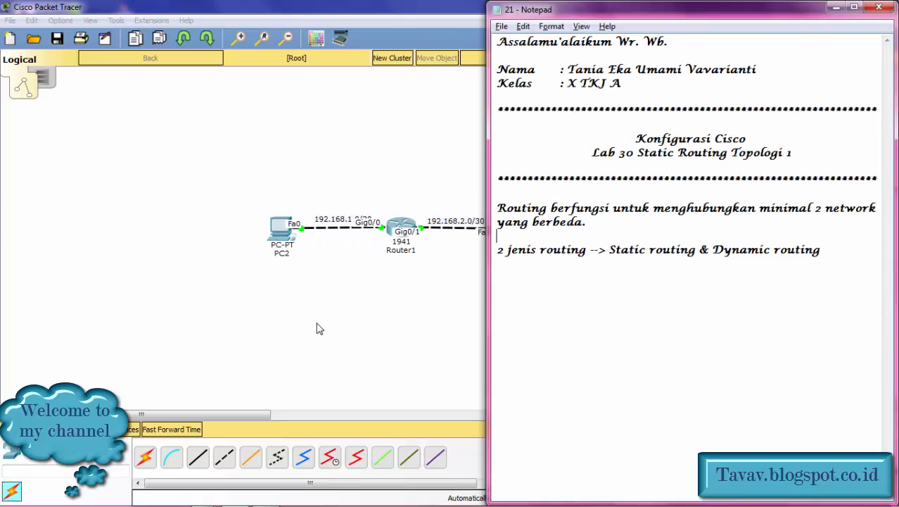
{"action": "left_click", "coordinate": [408, 114]}
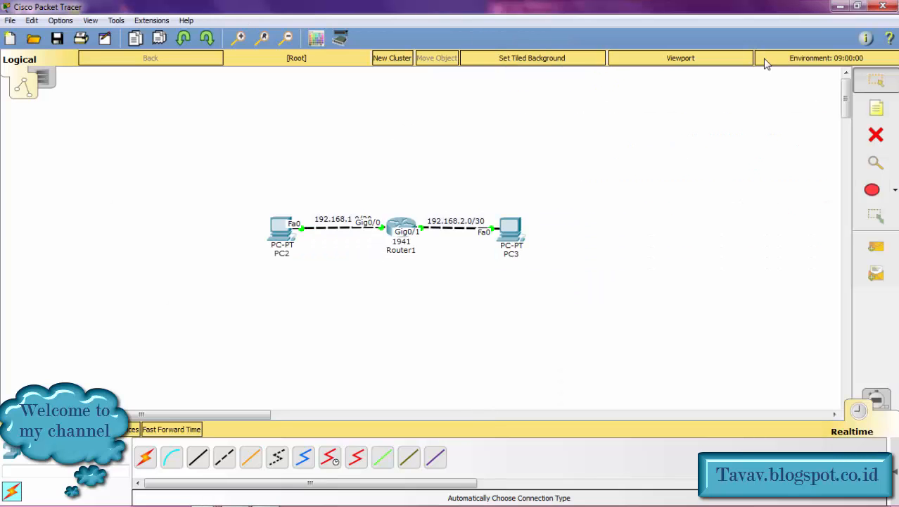
{"action": "left_click", "coordinate": [837, 7]}
{"action": "left_click", "coordinate": [470, 296]}
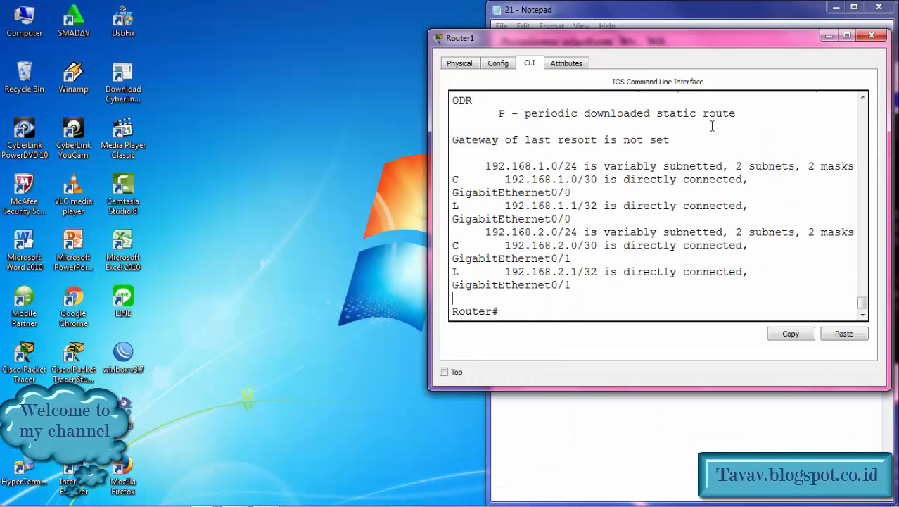
{"action": "left_click", "coordinate": [861, 34]}
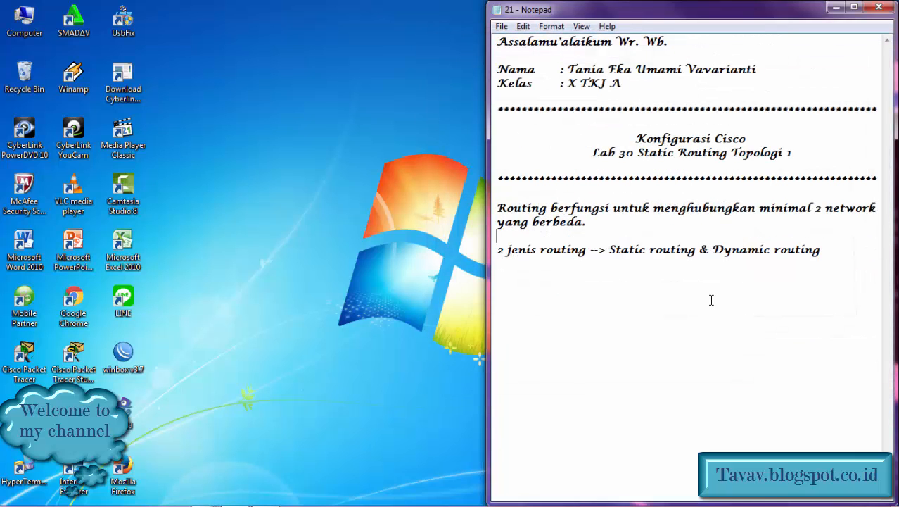
Step: Add the line "Static routing : default gateway & static route" below the routing types in the notes
{"action": "left_click", "coordinate": [608, 249]}
{"action": "left_click_drag", "start_coordinate": [608, 249], "coordinate": [861, 251]}
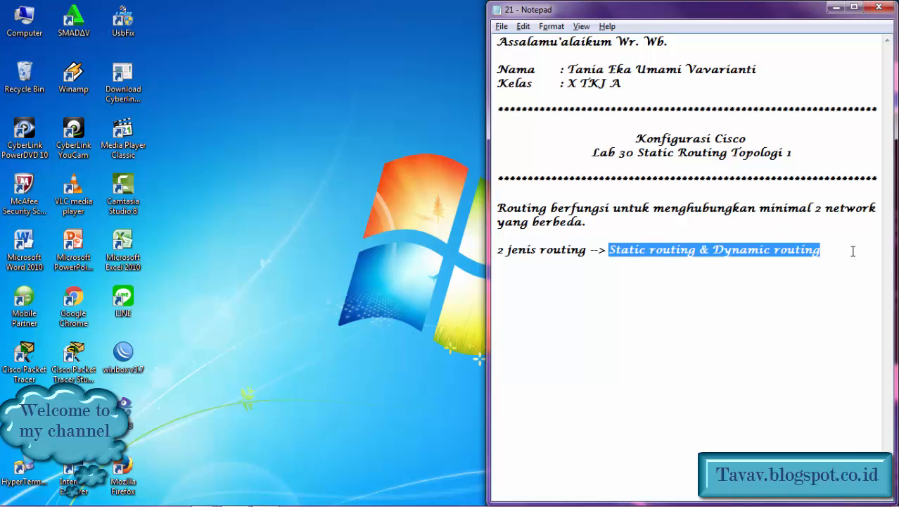
{"action": "left_click", "coordinate": [853, 250]}
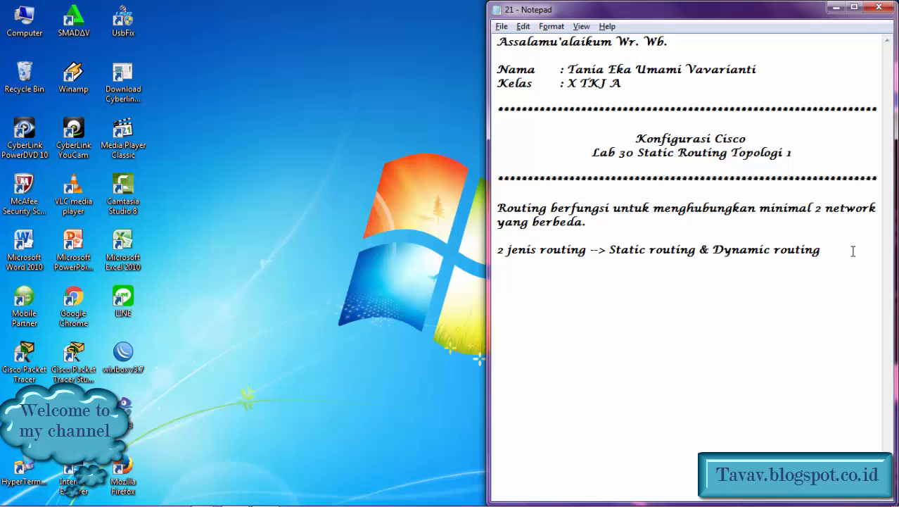
{"action": "key", "text": "Return"}
{"action": "key", "text": "Return"}
{"action": "type", "text": "Static ro"}
{"action": "type", "text": "ute"}
{"action": "key", "text": "BackSpace"}
{"action": "key", "text": "BackSpace"}
{"action": "type", "text": "ting "}
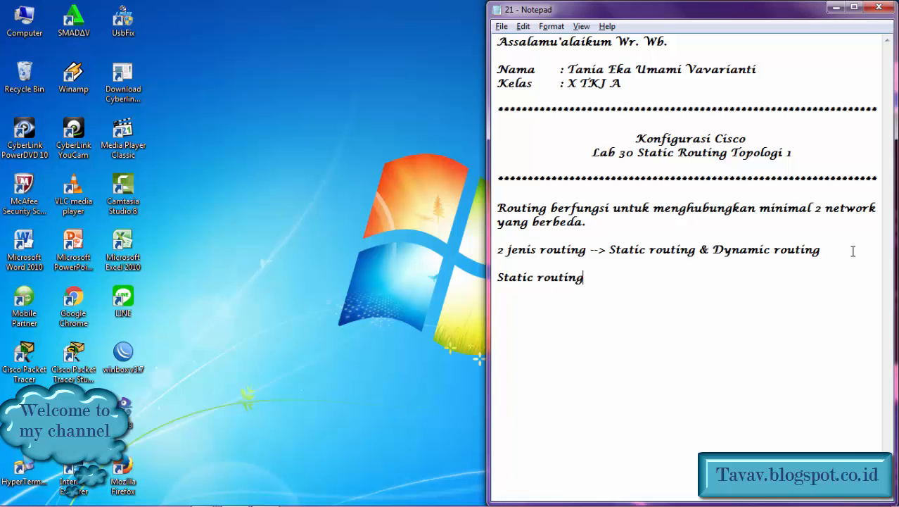
{"action": "type", "text": ": default gateway "}
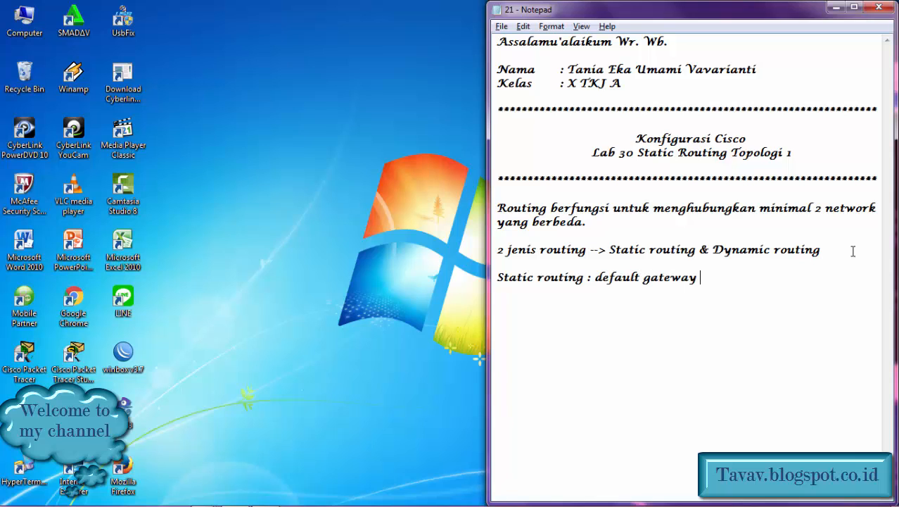
{"action": "type", "text": "& static route"}
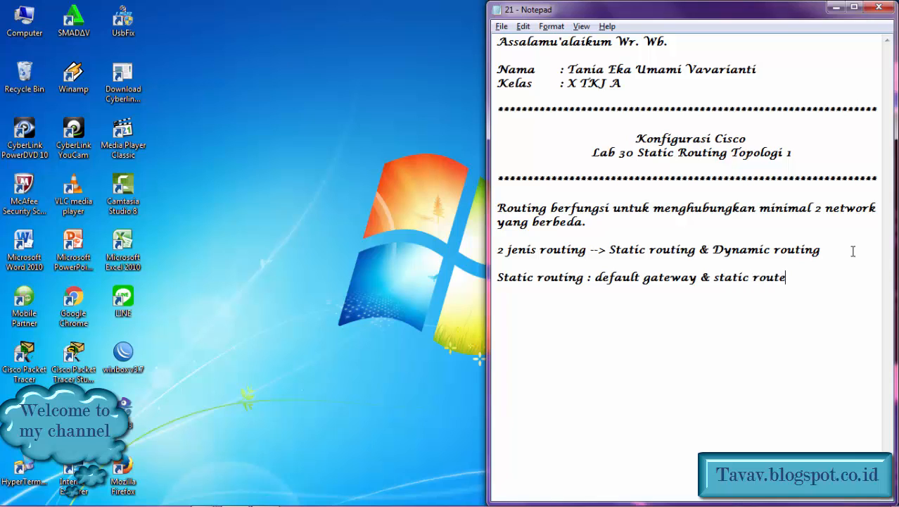
Step: Highlight "default gateway", "static route" and the "Topologi 1" part of the lab title in the notes one after another
{"action": "left_click_drag", "start_coordinate": [596, 278], "coordinate": [694, 280]}
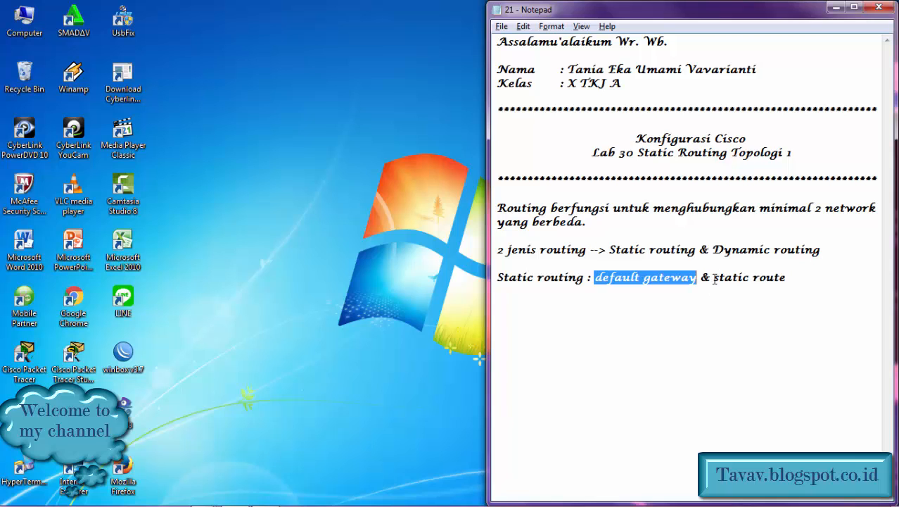
{"action": "left_click_drag", "start_coordinate": [712, 277], "coordinate": [784, 296]}
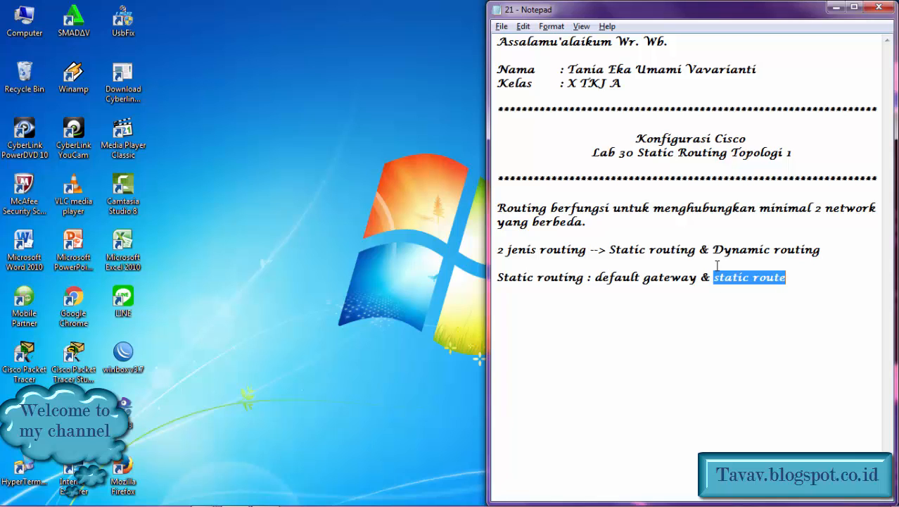
{"action": "left_click", "coordinate": [723, 299]}
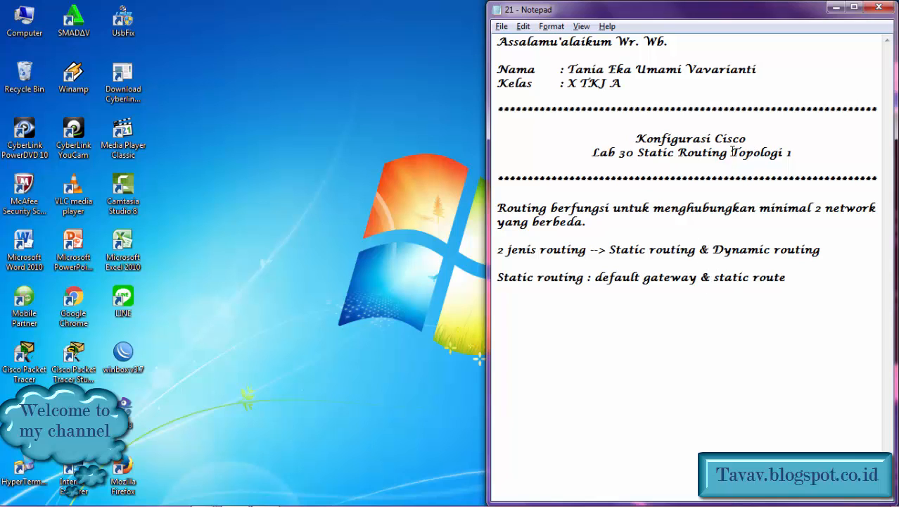
{"action": "left_click_drag", "start_coordinate": [731, 153], "coordinate": [811, 161]}
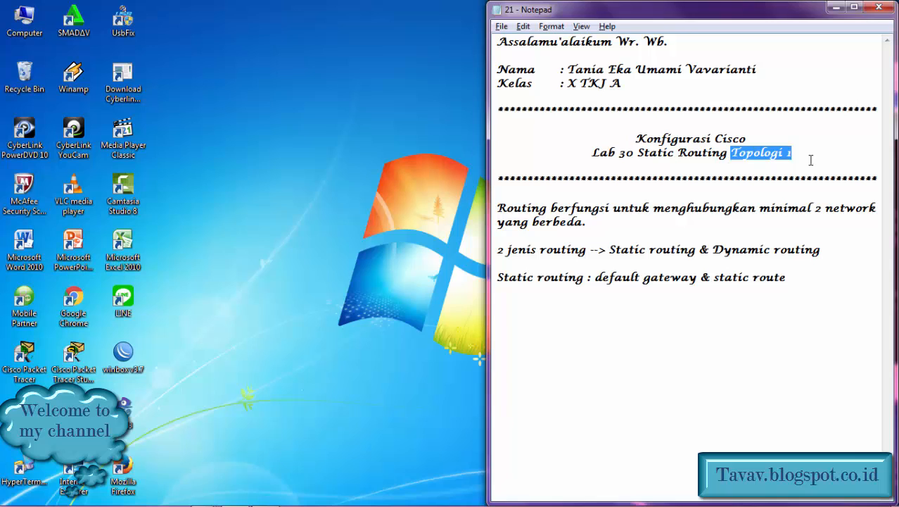
{"action": "left_click", "coordinate": [786, 277]}
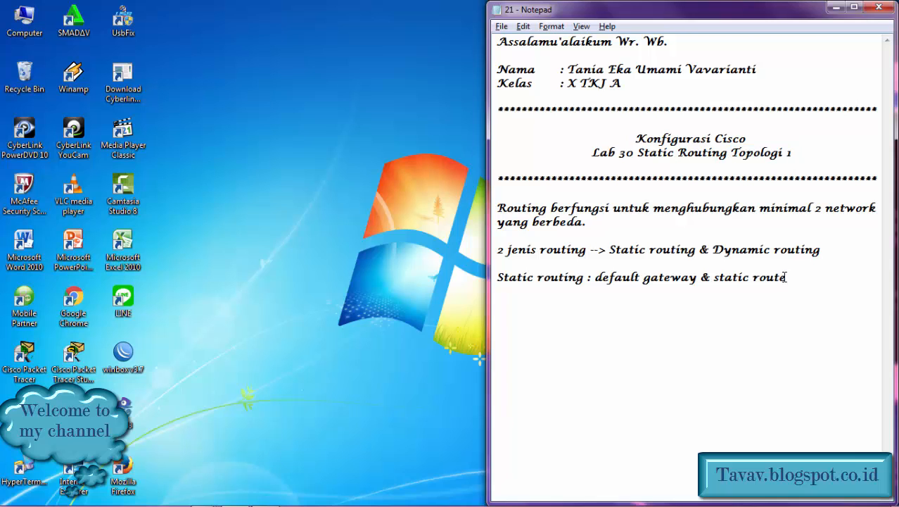
Step: Switch to Cisco Packet Tracer and open router R1's command line in a widened window beside the topology
{"action": "key", "text": "alt+Tab"}
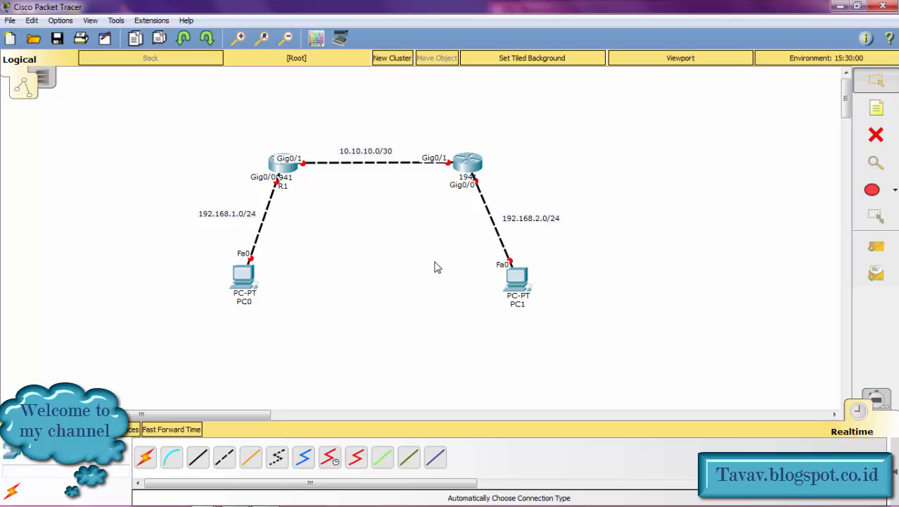
{"action": "left_click", "coordinate": [288, 171]}
{"action": "left_click_drag", "start_coordinate": [398, 99], "coordinate": [661, 19]}
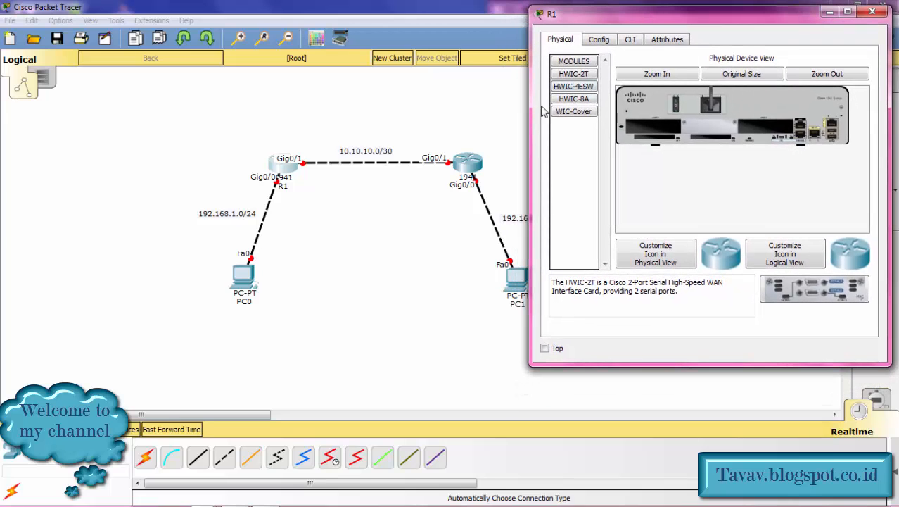
{"action": "left_click_drag", "start_coordinate": [533, 109], "coordinate": [441, 131]}
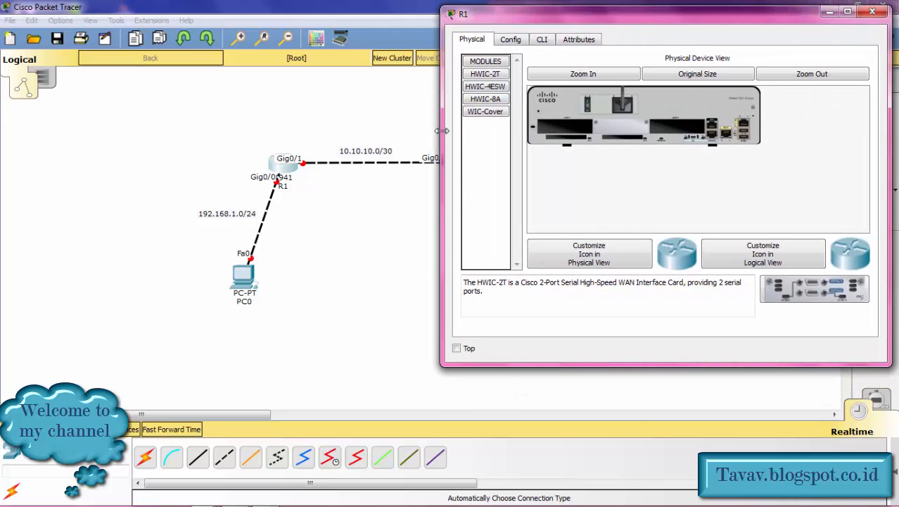
{"action": "left_click", "coordinate": [541, 42]}
Step: Decline R1's initial configuration dialog and enter global configuration mode
{"action": "type", "text": "no"}
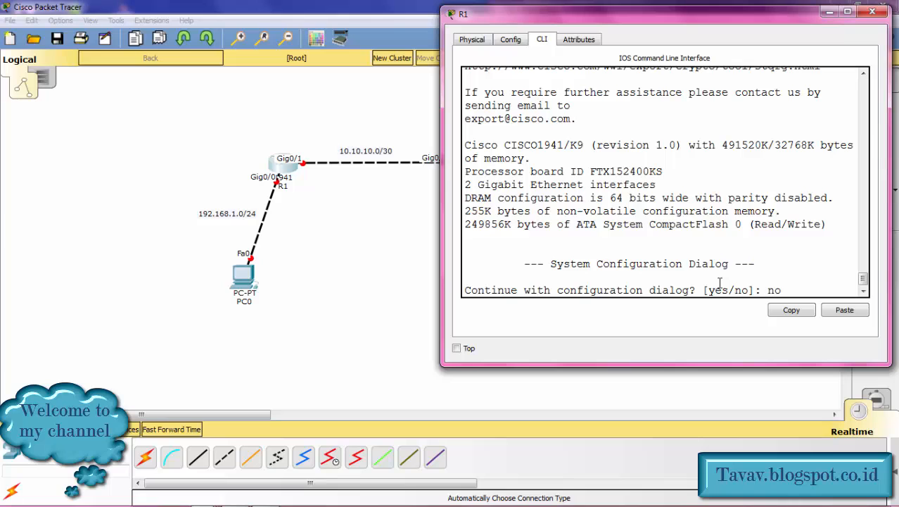
{"action": "key", "text": "Return"}
{"action": "key", "text": "Return"}
{"action": "type", "text": "en"}
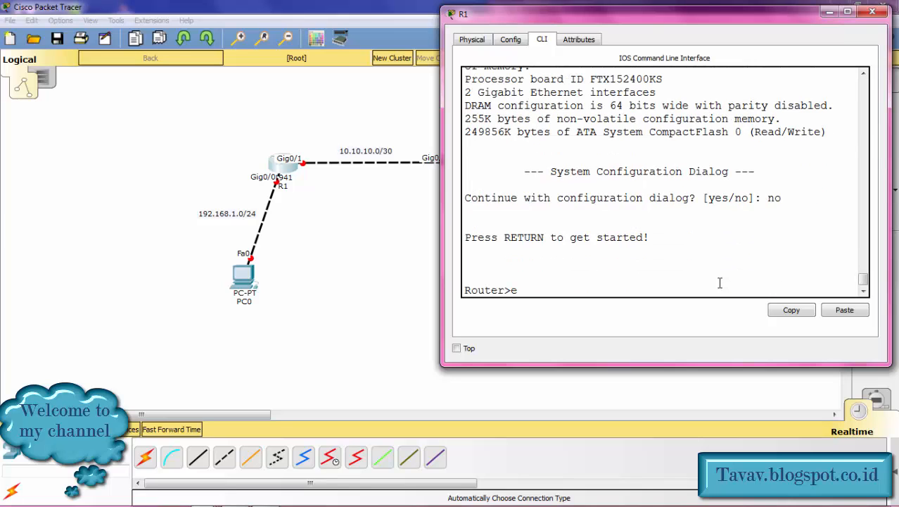
{"action": "key", "text": "Return"}
{"action": "type", "text": "conf"}
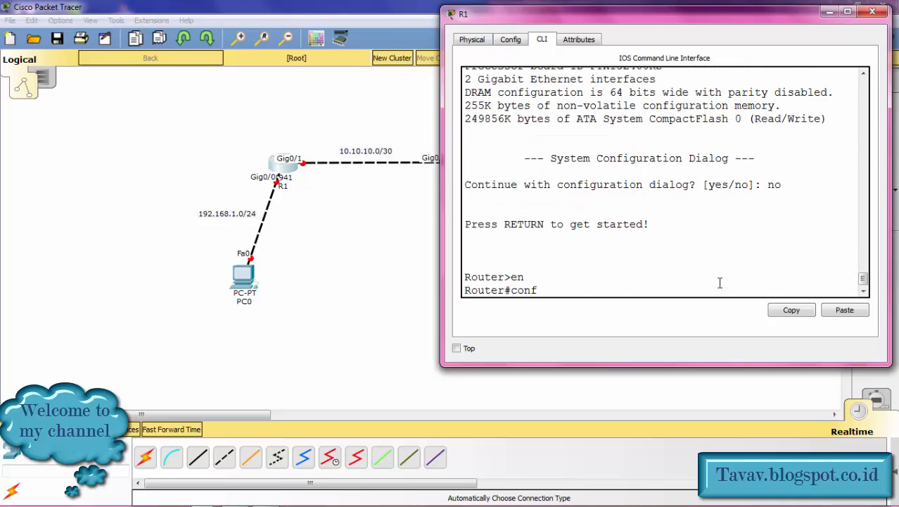
{"action": "type", "text": " t"}
{"action": "key", "text": "Return"}
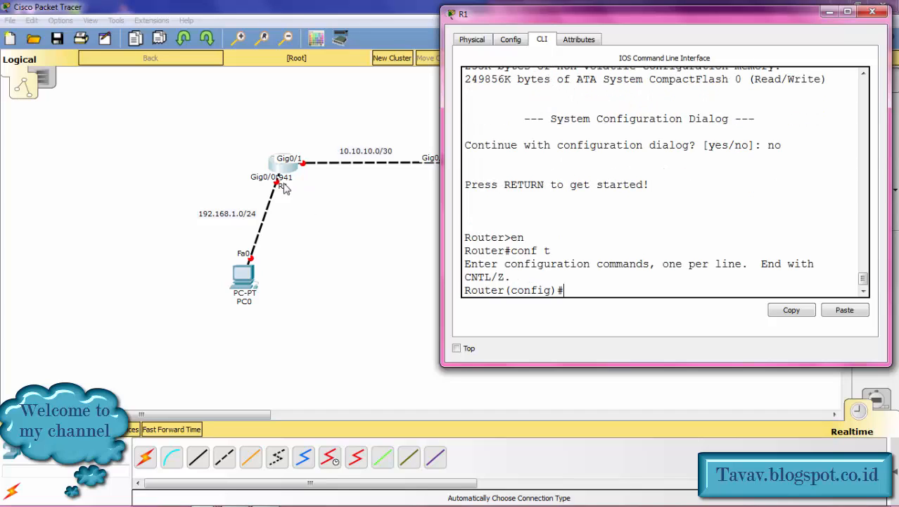
Step: Assign IP address 192.168.1.1 with mask 255.255.255.0 to R1's g0/0 interface and enable it
{"action": "type", "text": "int g0/0"}
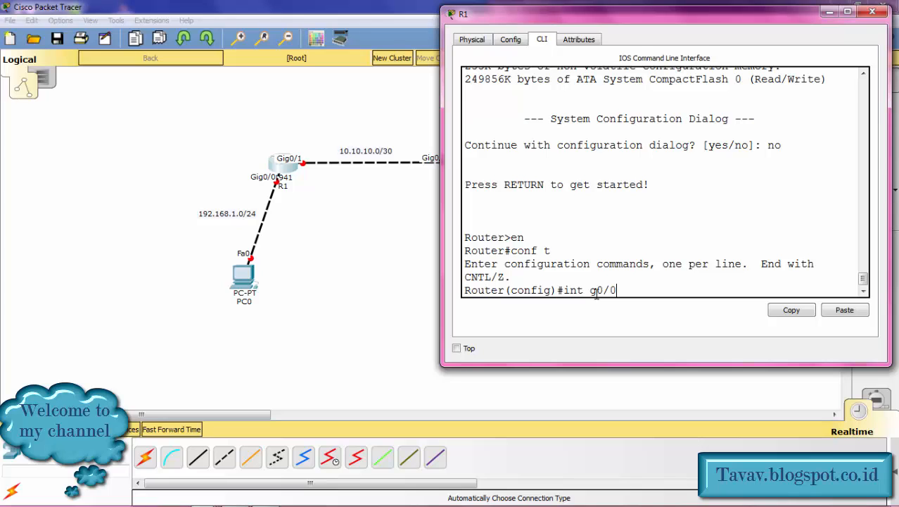
{"action": "key", "text": "Return"}
{"action": "type", "text": "ip "}
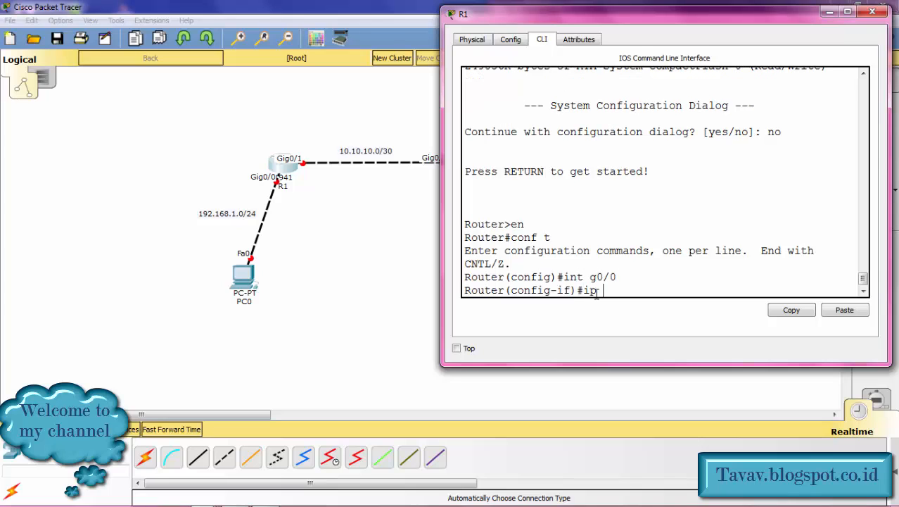
{"action": "type", "text": "add 192.168"}
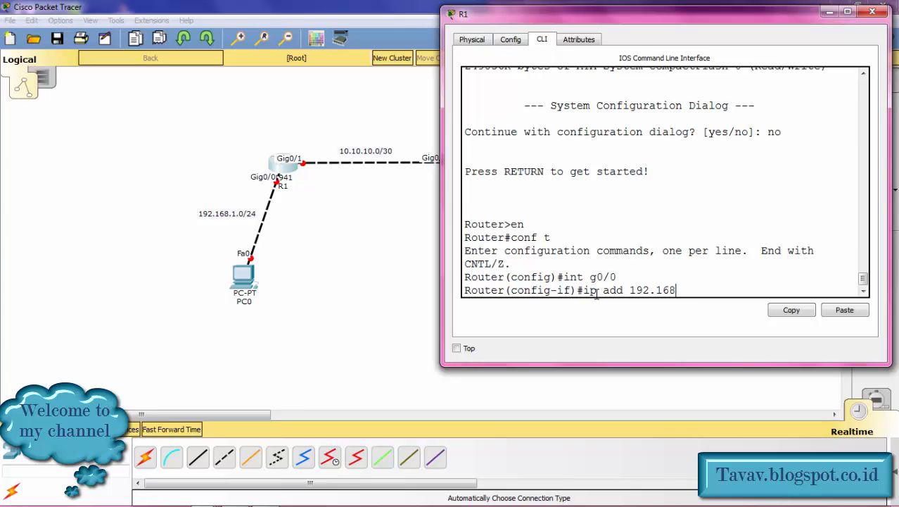
{"action": "type", "text": ".1.1 255.255.255"}
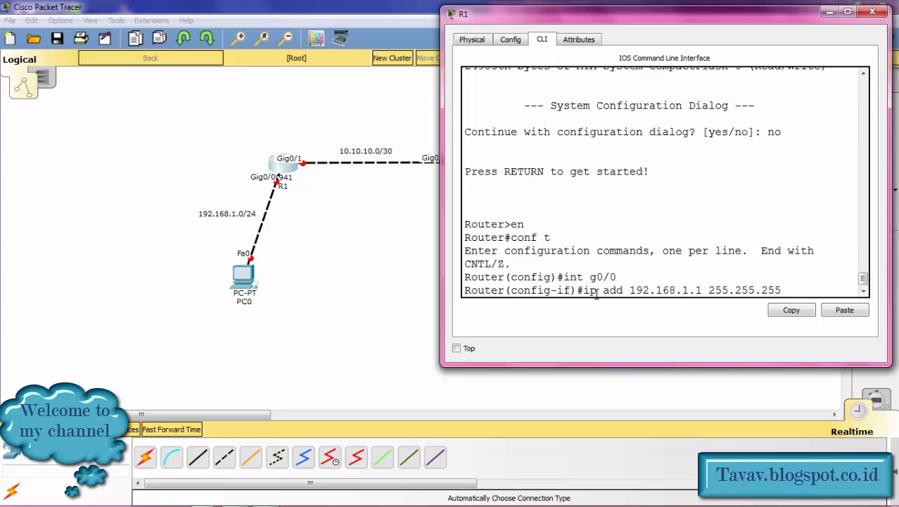
{"action": "type", "text": ".0"}
{"action": "key", "text": "Return"}
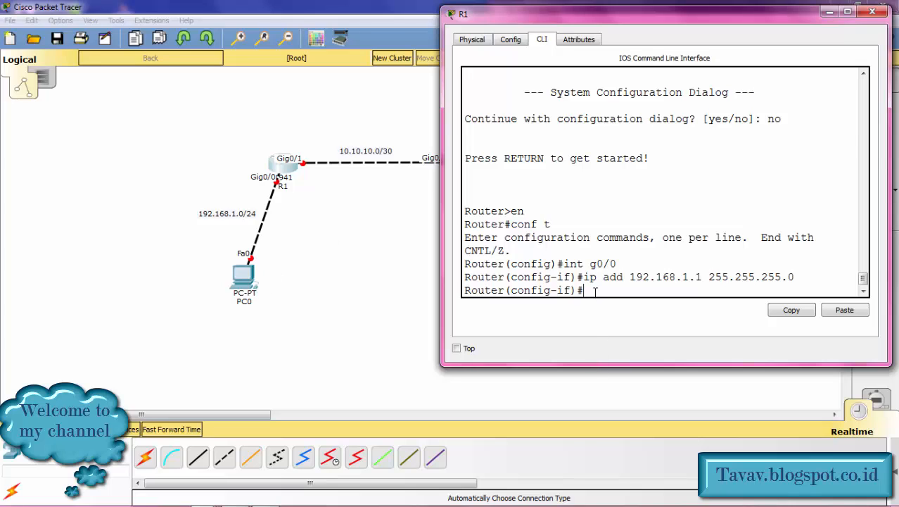
{"action": "type", "text": "no sh"}
{"action": "key", "text": "Return"}
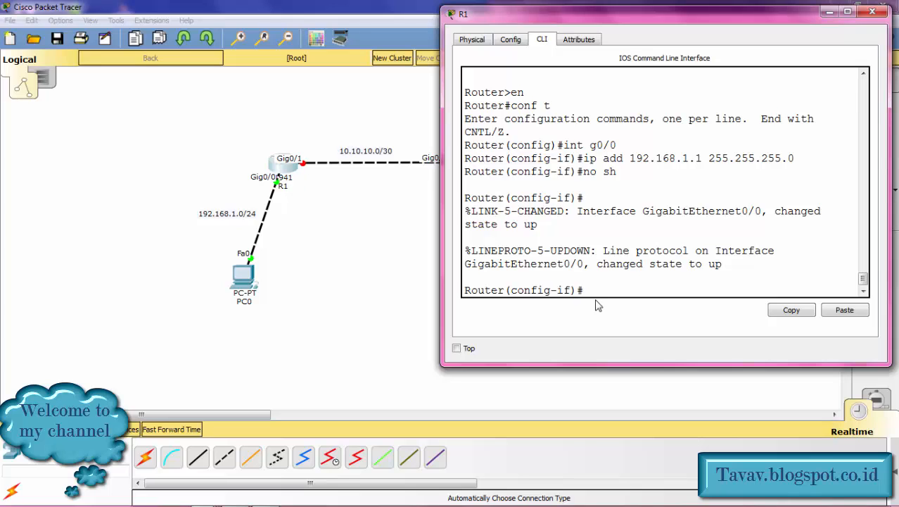
Step: Assign 10.10.10.1 with mask 255.255.255.252 to R1's g0/1 interface, enable it and exit interface configuration
{"action": "type", "text": "int g0/1"}
{"action": "key", "text": "Return"}
{"action": "type", "text": "ip"}
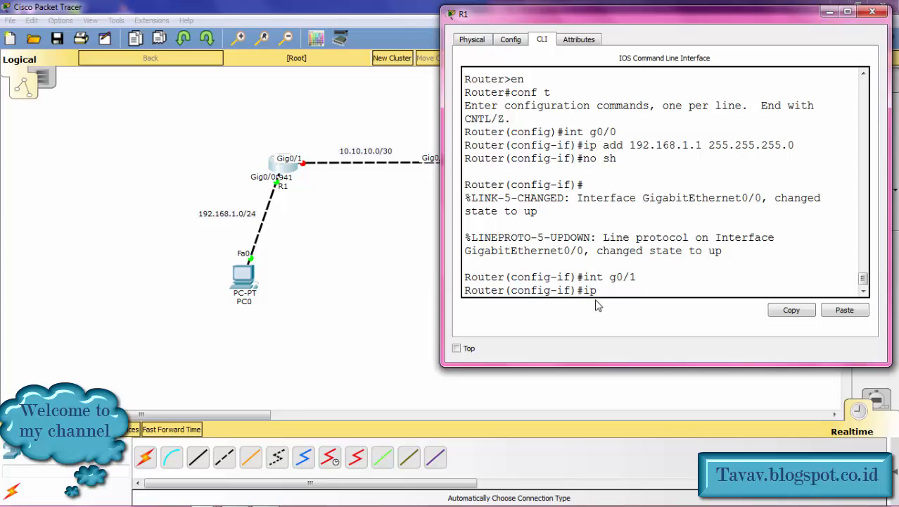
{"action": "type", "text": " add 10.10.10.1"}
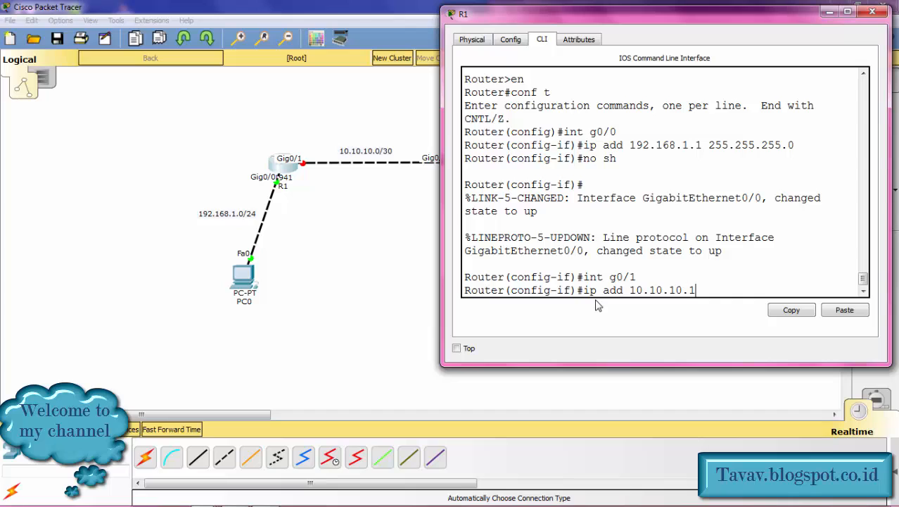
{"action": "type", "text": " 255.255.255.252"}
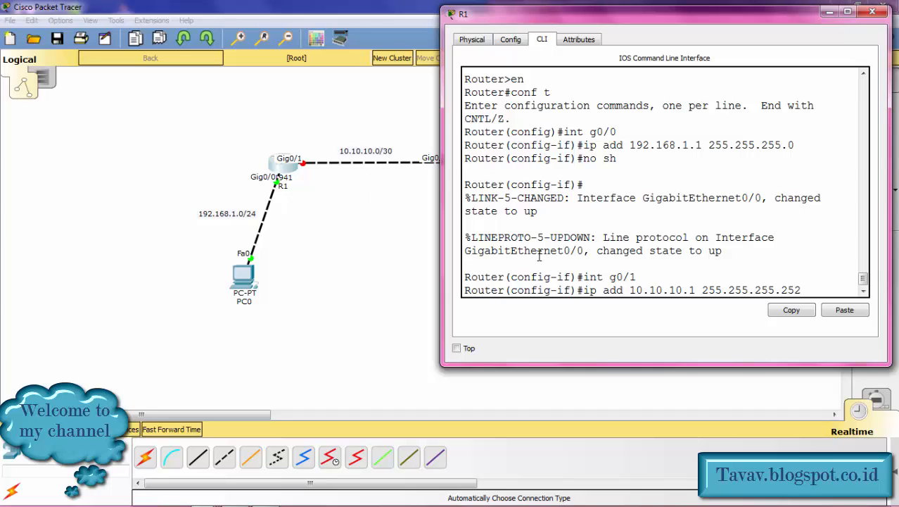
{"action": "key", "text": "Return"}
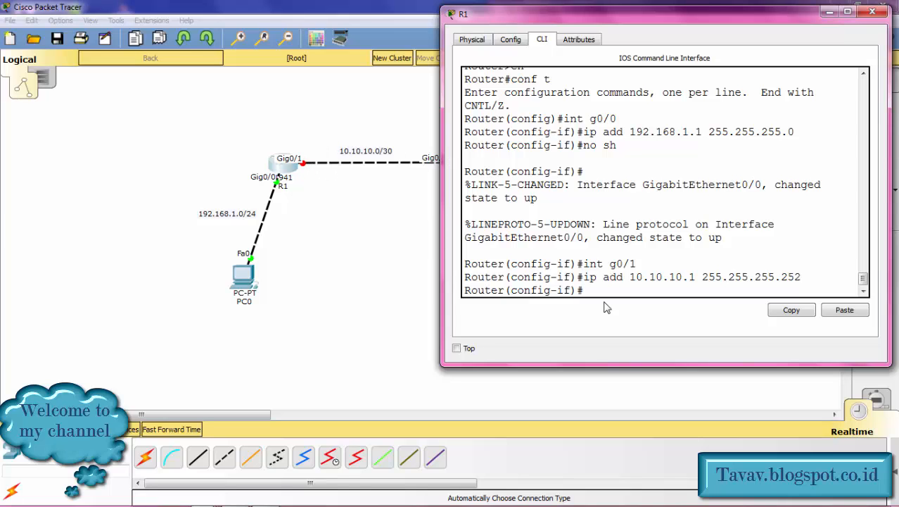
{"action": "type", "text": "no sh"}
{"action": "key", "text": "Return"}
{"action": "key", "text": "Return"}
{"action": "type", "text": "ex"}
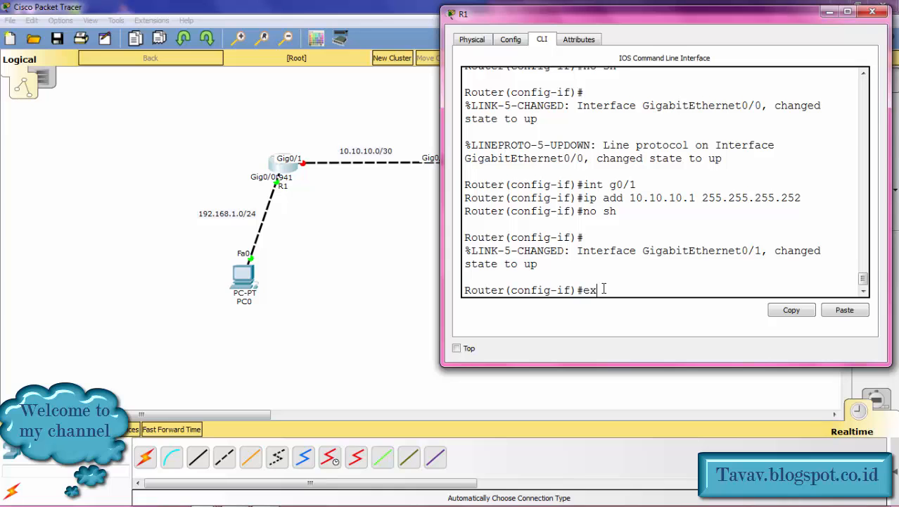
{"action": "key", "text": "Return"}
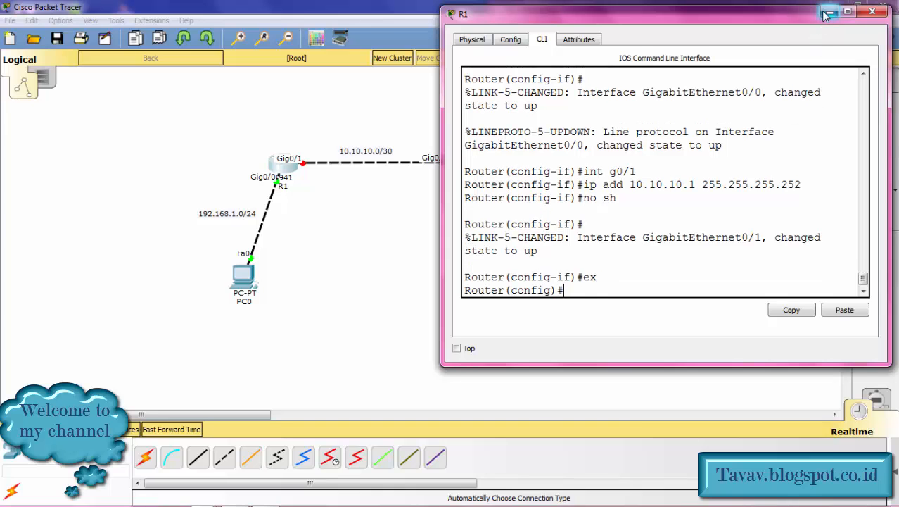
Step: Close R1's window and open router R2's command line in an enlarged window beside the topology
{"action": "left_click", "coordinate": [872, 11]}
{"action": "left_click", "coordinate": [467, 164]}
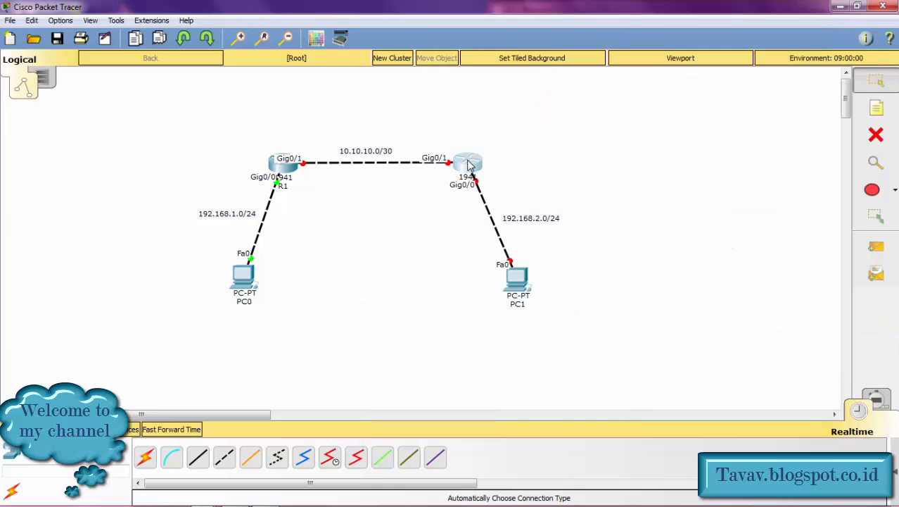
{"action": "left_click_drag", "start_coordinate": [467, 96], "coordinate": [730, 19]}
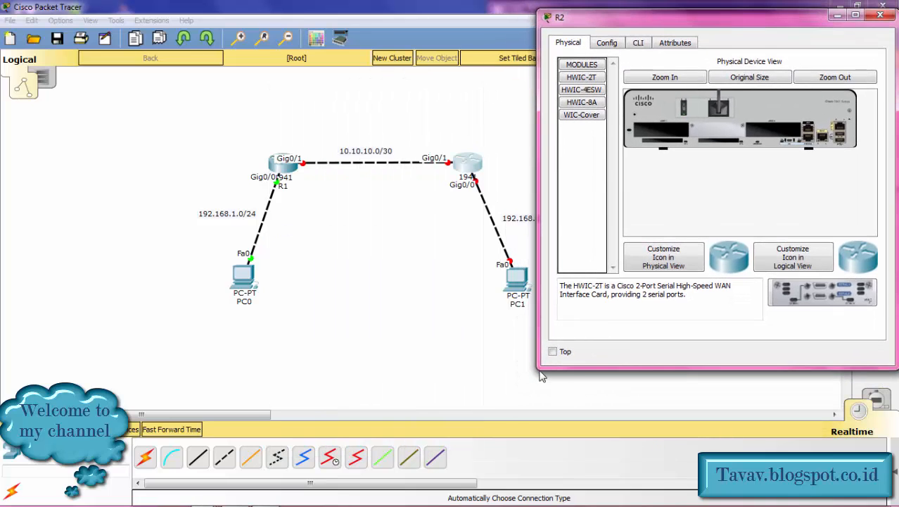
{"action": "left_click_drag", "start_coordinate": [537, 368], "coordinate": [483, 439]}
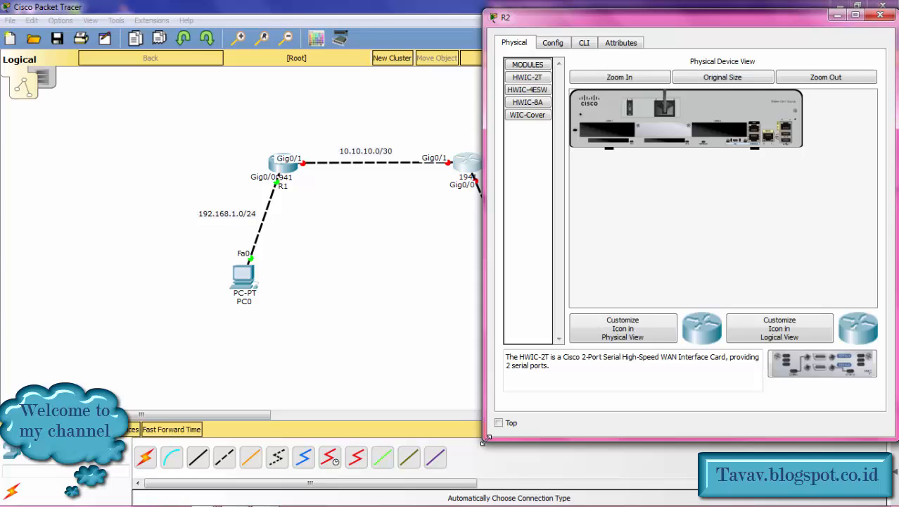
{"action": "left_click", "coordinate": [585, 43]}
Step: Decline R2's initial configuration dialog and enter global configuration mode
{"action": "type", "text": "no"}
{"action": "key", "text": "Return"}
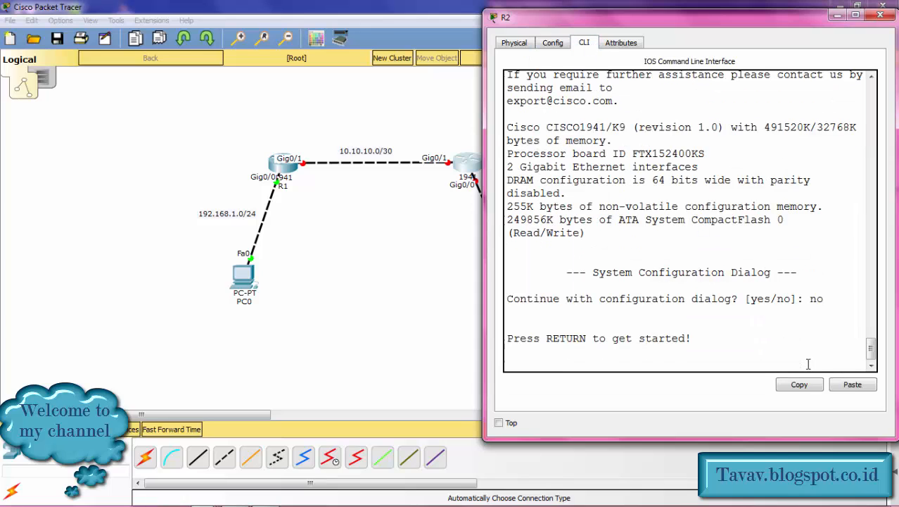
{"action": "key", "text": "Return"}
{"action": "type", "text": "en"}
{"action": "key", "text": "Return"}
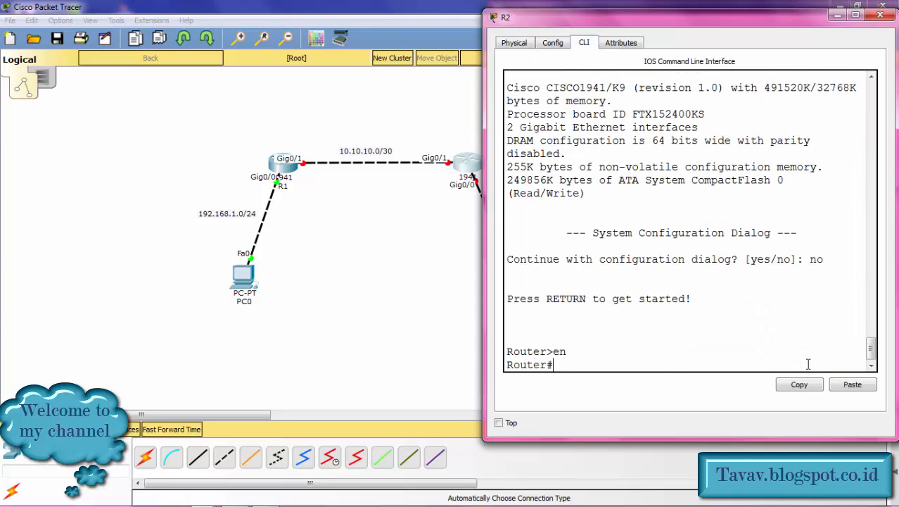
{"action": "type", "text": "conf t"}
{"action": "key", "text": "Return"}
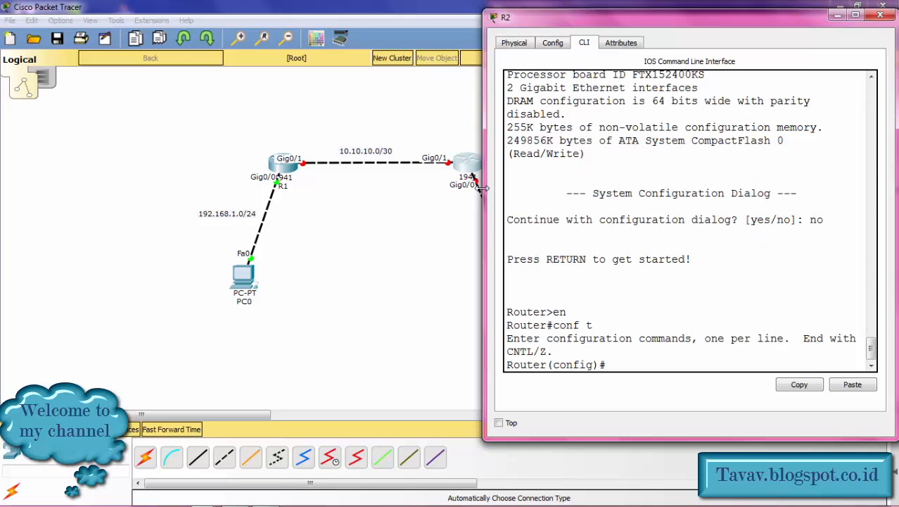
Step: Assign IP address 192.168.2.1 with mask 255.255.255.0 to R2's g0/0 interface and enable it
{"action": "type", "text": "int g0/0"}
{"action": "key", "text": "Return"}
{"action": "type", "text": "ip add"}
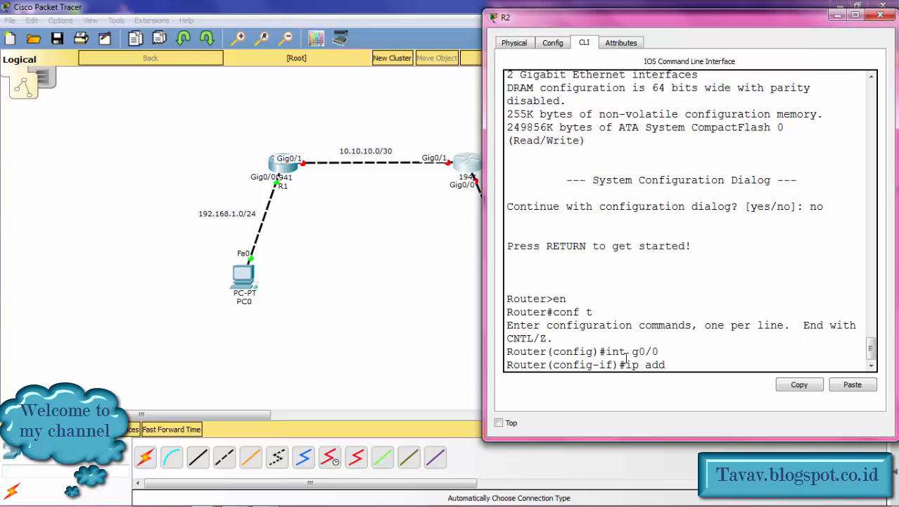
{"action": "left_click_drag", "start_coordinate": [484, 304], "coordinate": [657, 324]}
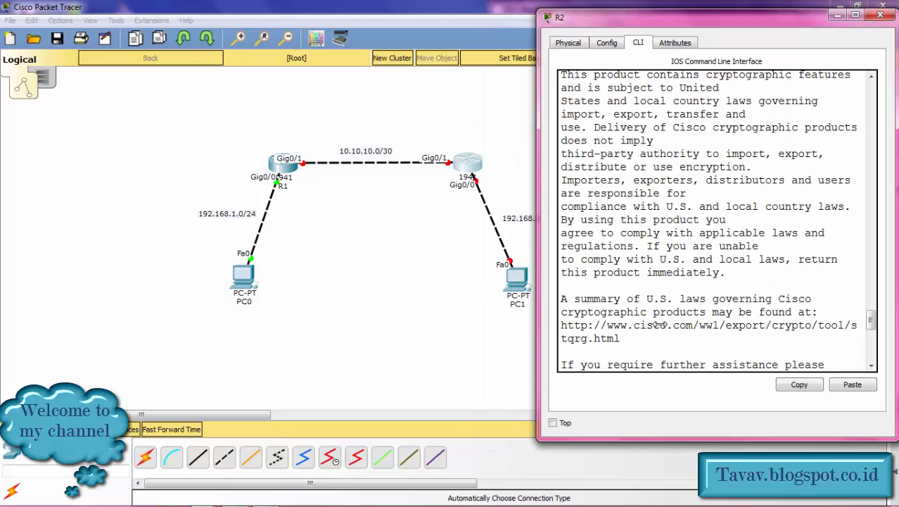
{"action": "mouse_move", "coordinate": [632, 19]}
{"action": "left_mouse_down"}
{"action": "mouse_move", "coordinate": [591, 343]}
{"action": "mouse_move", "coordinate": [655, 40]}
{"action": "mouse_move", "coordinate": [626, 16]}
{"action": "mouse_move", "coordinate": [637, 20]}
{"action": "left_mouse_up"}
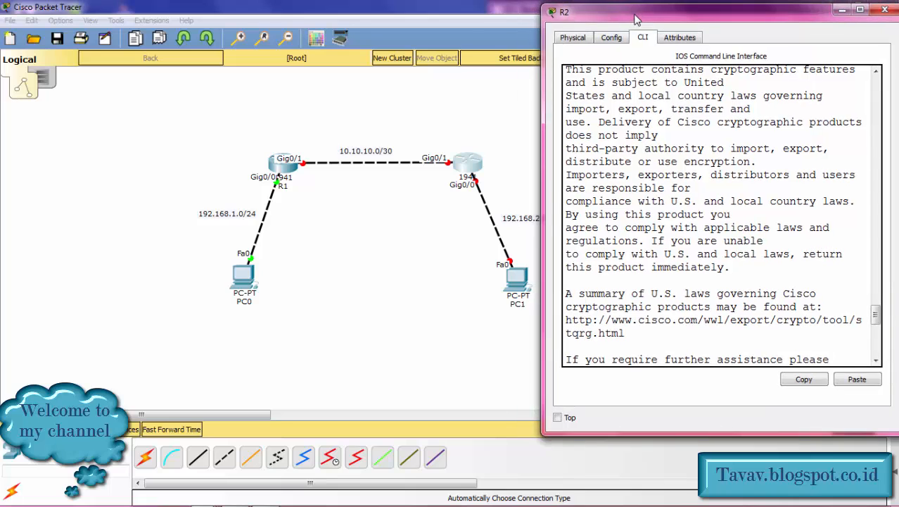
{"action": "left_click_drag", "start_coordinate": [537, 257], "coordinate": [482, 260]}
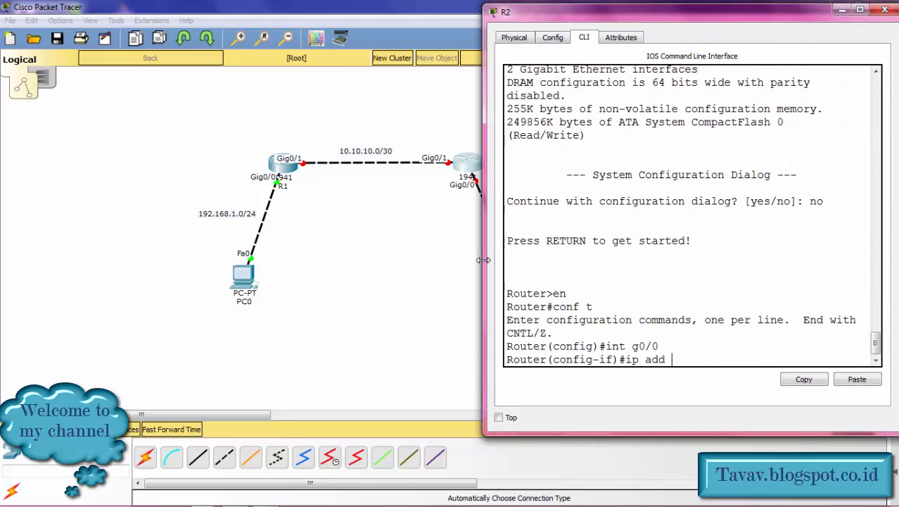
{"action": "type", "text": "192.168.2.1 255"}
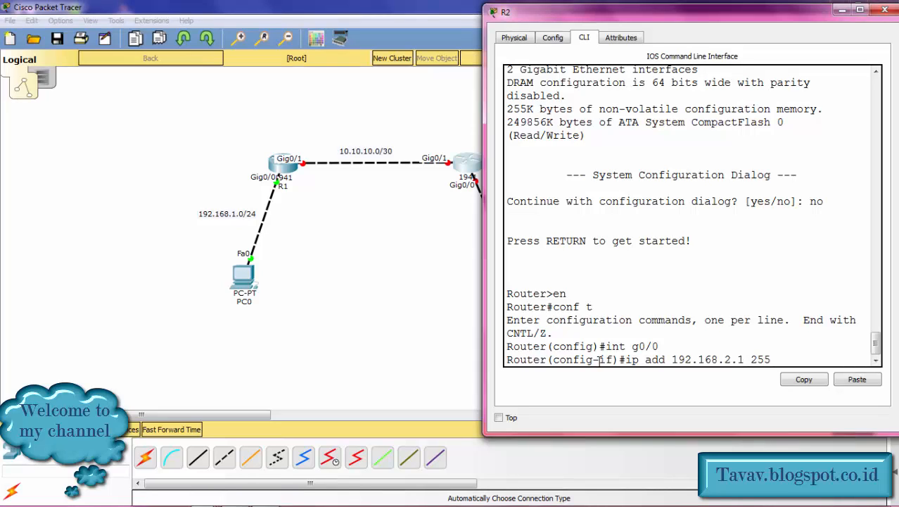
{"action": "type", "text": ".255.255.0"}
{"action": "key", "text": "Return"}
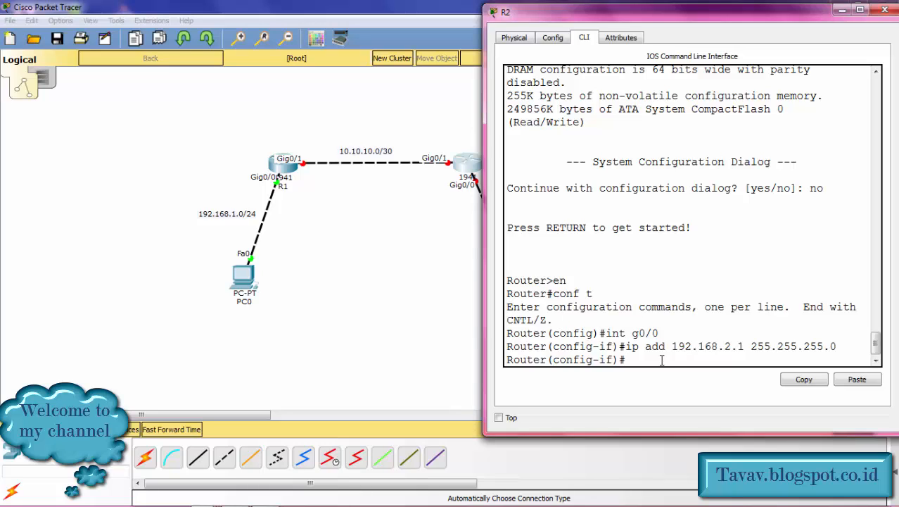
{"action": "type", "text": "no sh"}
{"action": "key", "text": "Return"}
{"action": "key", "text": "Return"}
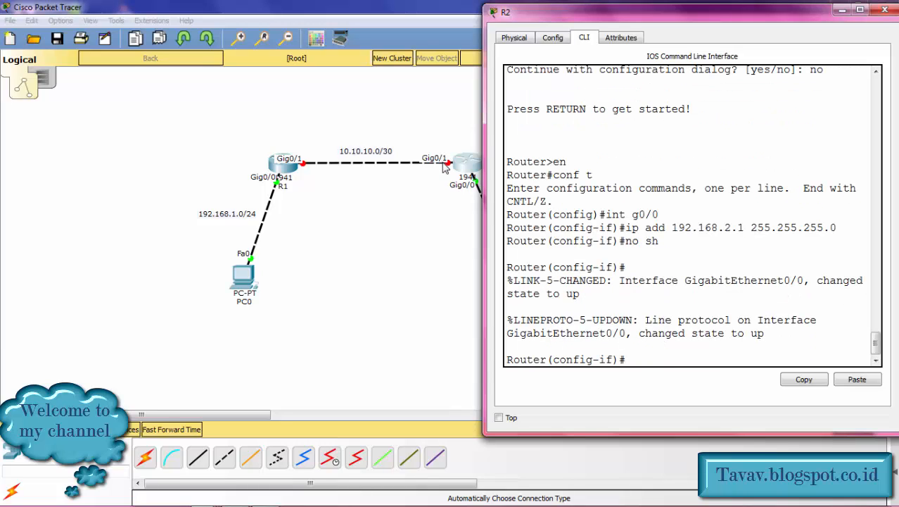
Step: Assign IP address 10.10.10.2 with mask 255.255.255.252 to R2's g0/1 interface
{"action": "type", "text": "int g"}
{"action": "type", "text": "0/"}
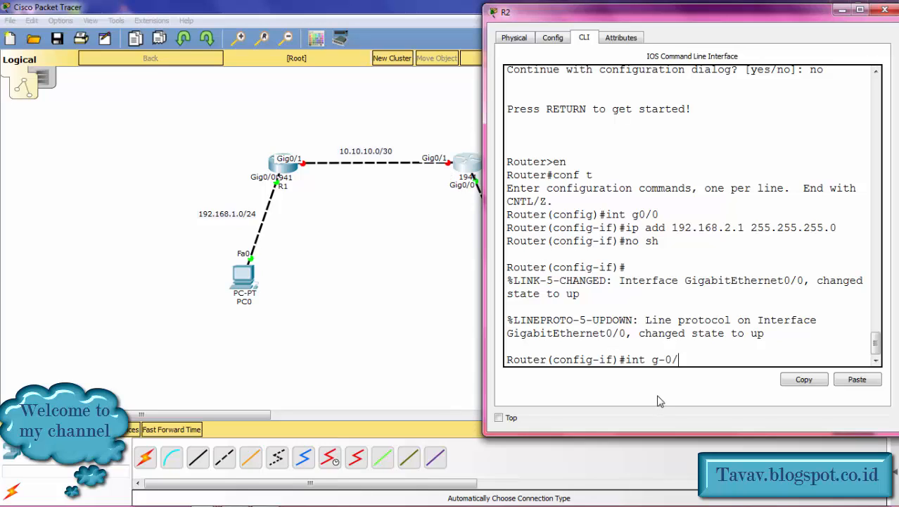
{"action": "key", "text": "BackSpace"}
{"action": "key", "text": "BackSpace"}
{"action": "type", "text": "/1"}
{"action": "key", "text": "Return"}
{"action": "type", "text": "ip "}
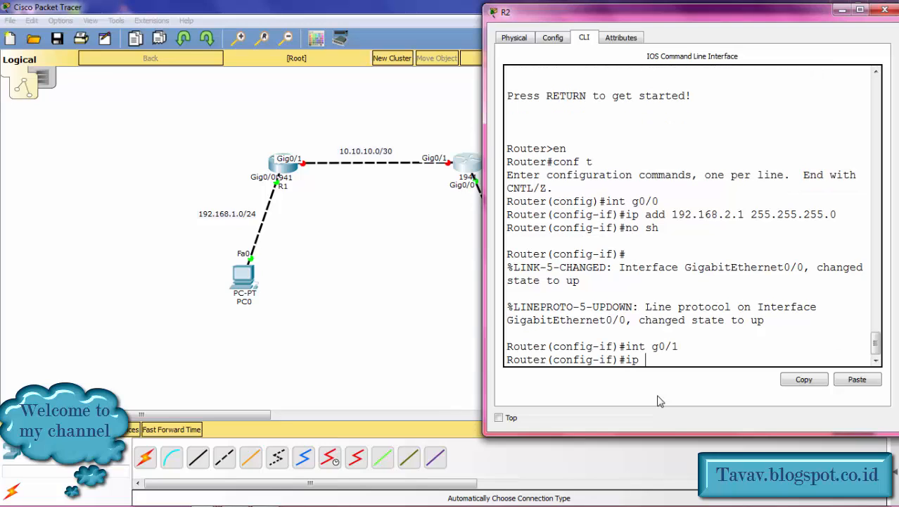
{"action": "type", "text": "add 10.10.10.2"}
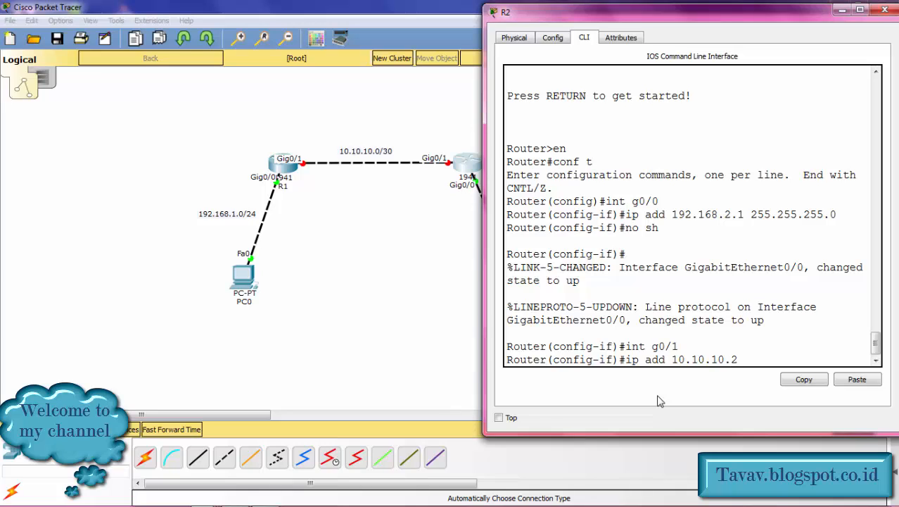
{"action": "type", "text": " 255.255.255.252"}
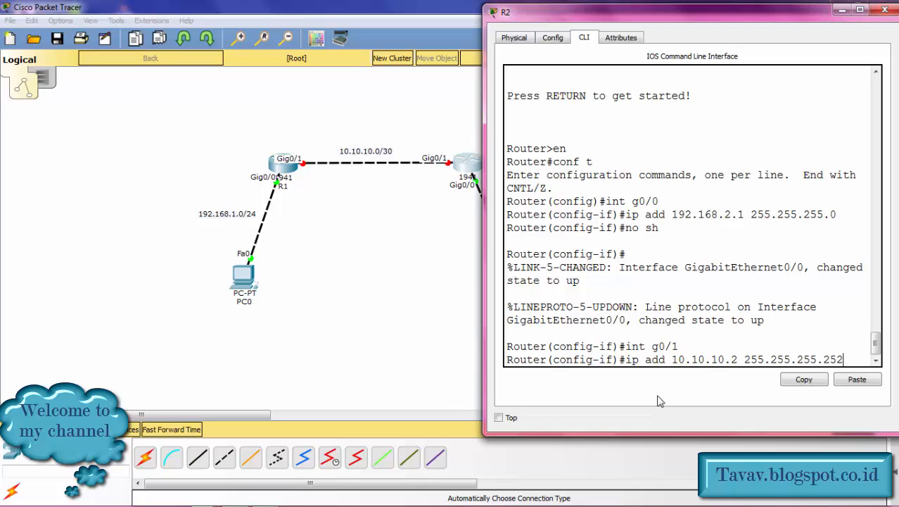
{"action": "key", "text": "Return"}
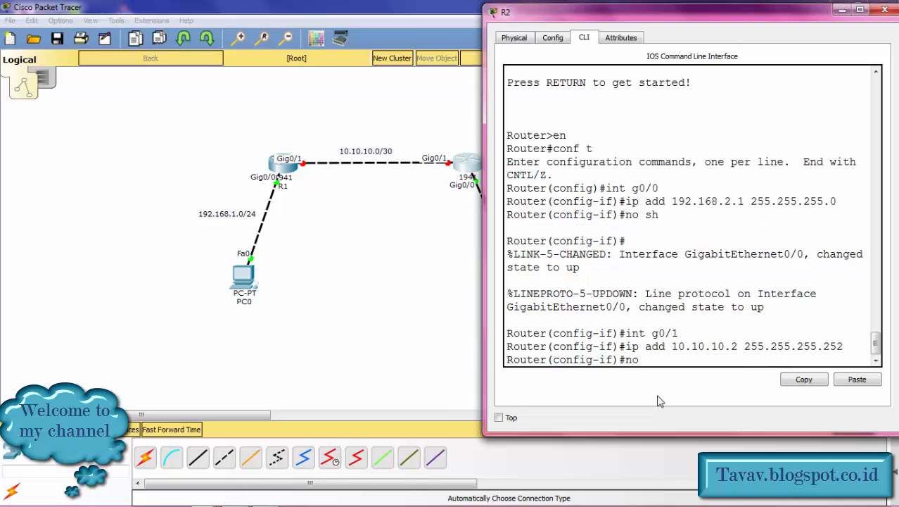
Step: Enable R2's g0/1 interface, then exit interface configuration and put the router's window away
{"action": "type", "text": "no sh"}
{"action": "key", "text": "Return"}
{"action": "type", "text": "ex"}
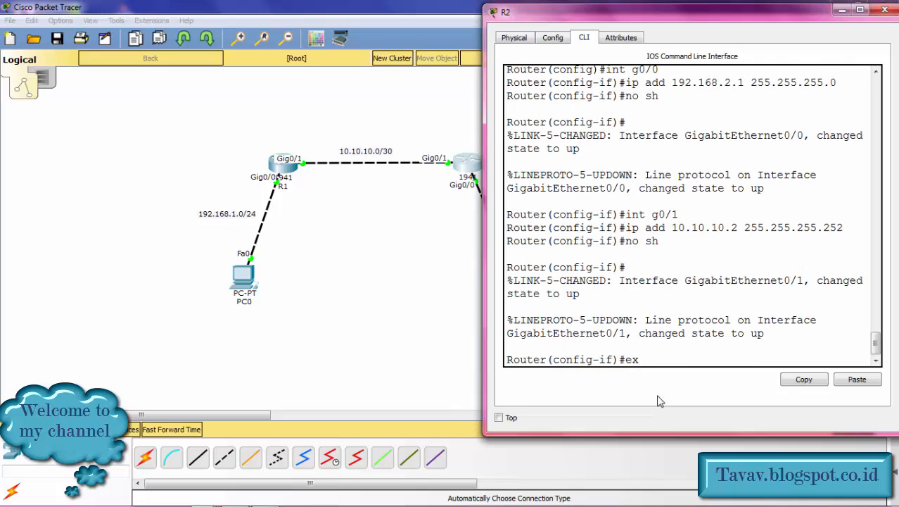
{"action": "key", "text": "Return"}
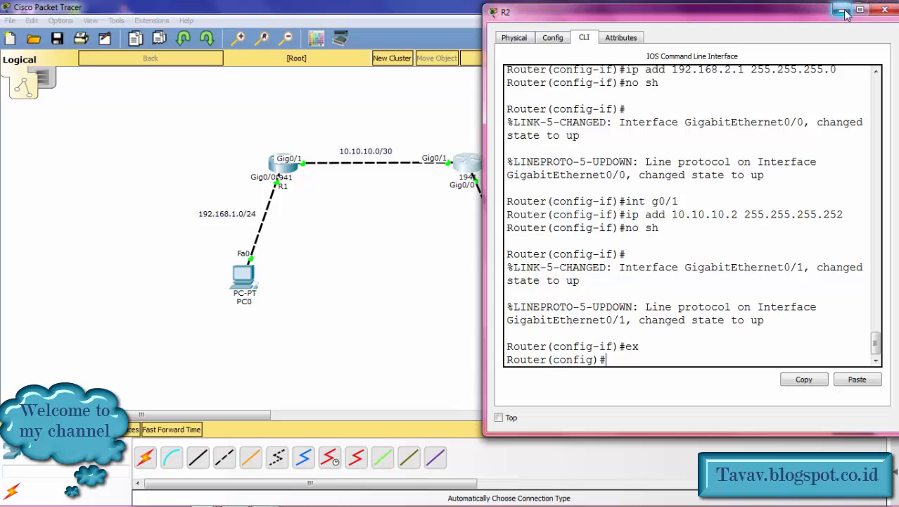
{"action": "left_click", "coordinate": [881, 9]}
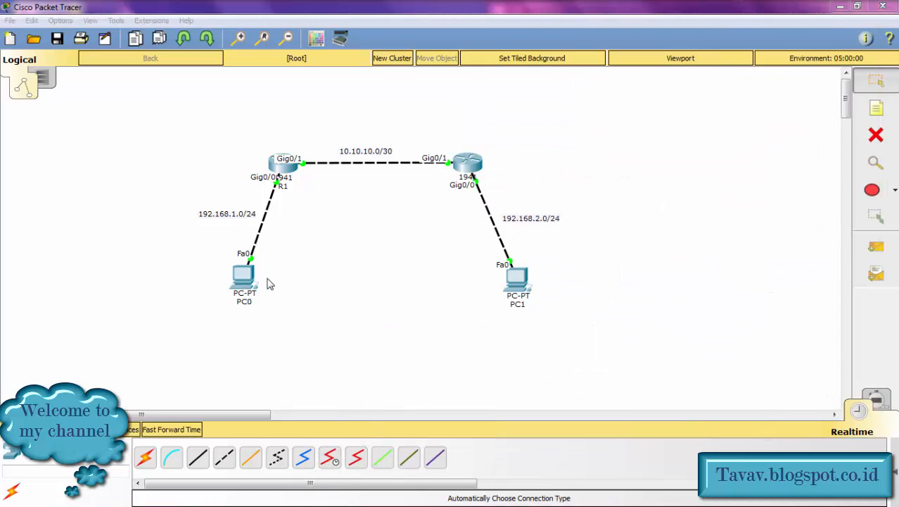
Step: Give PC0 the static IP address 192.168.1.2, subnet mask 255.255.255.0 and default gateway 192.168.1.1
{"action": "left_click", "coordinate": [246, 281]}
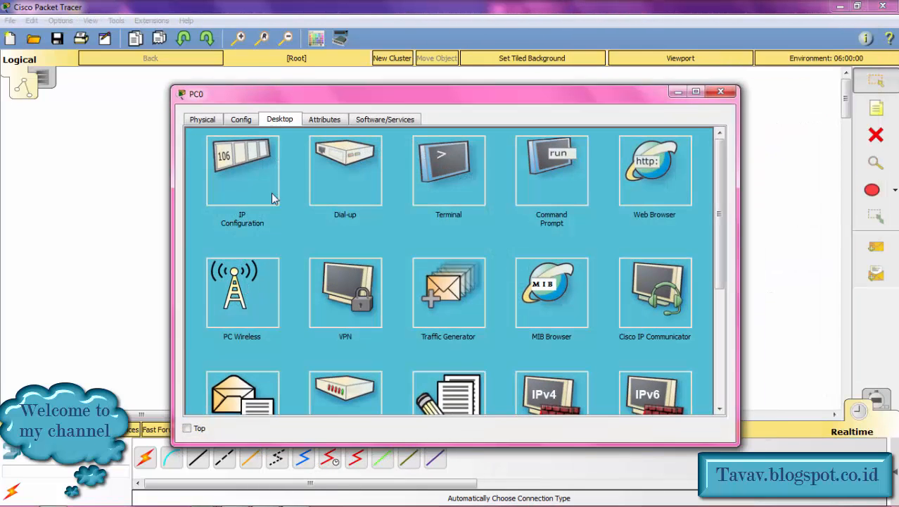
{"action": "left_click", "coordinate": [256, 158]}
{"action": "left_click_drag", "start_coordinate": [361, 104], "coordinate": [434, 80]}
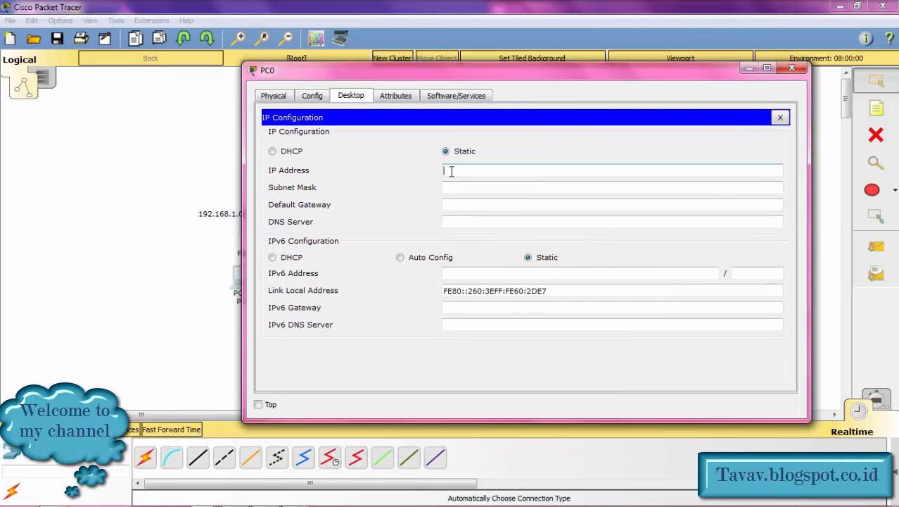
{"action": "type", "text": "192.168.1.2"}
{"action": "left_click", "coordinate": [459, 189]}
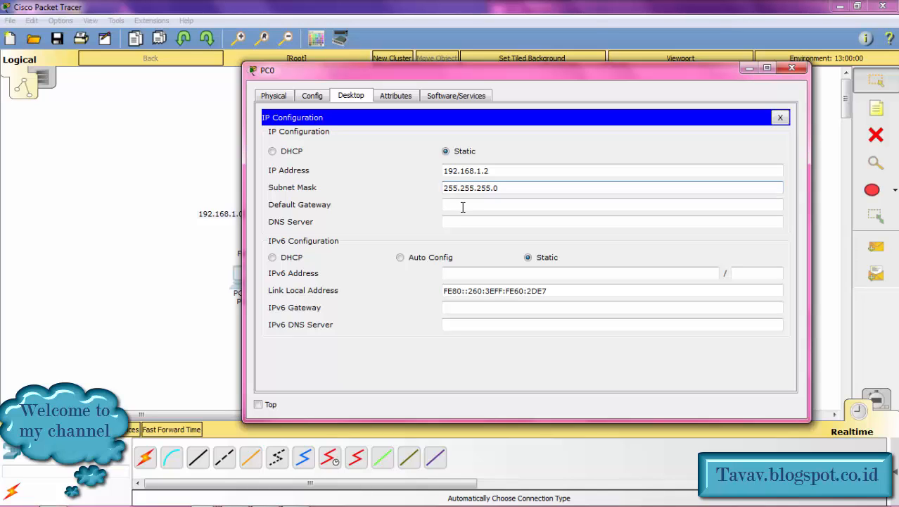
{"action": "left_click", "coordinate": [463, 206]}
{"action": "type", "text": "19"}
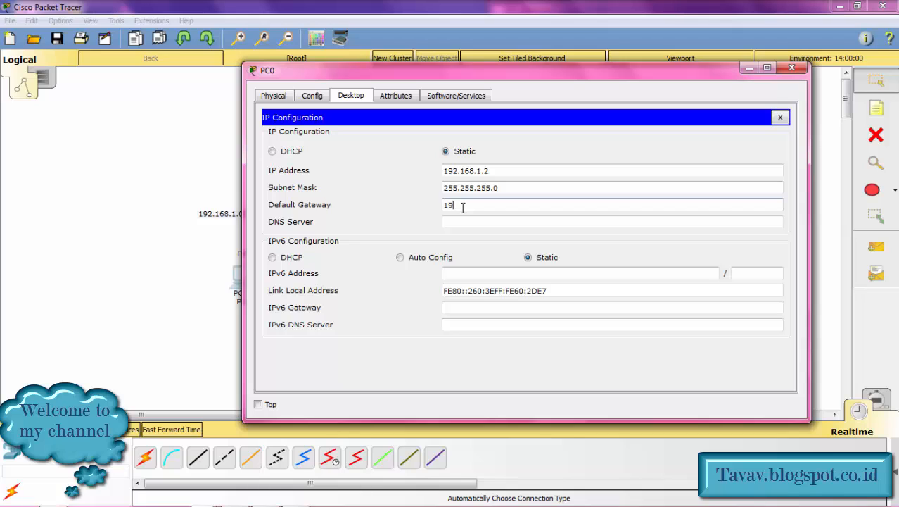
{"action": "type", "text": "2.168.1.1"}
{"action": "left_click", "coordinate": [790, 69]}
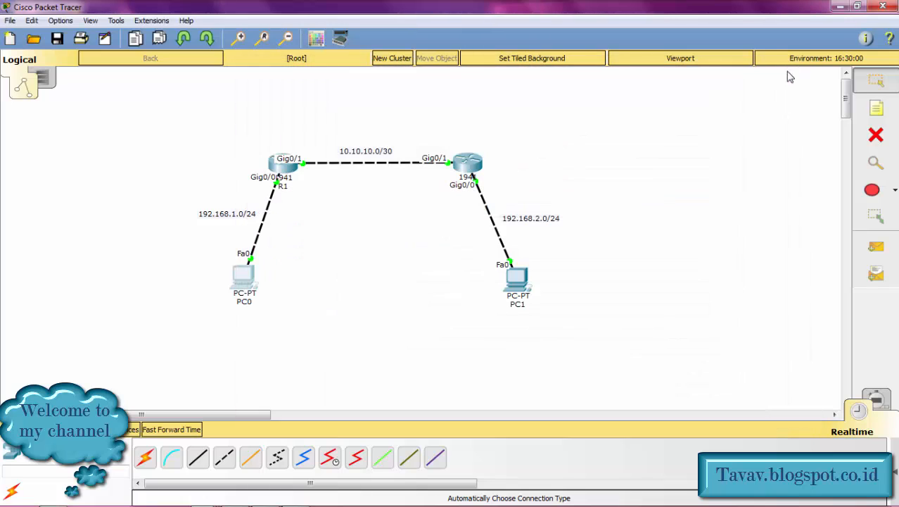
Step: Give PC1 the static IP address 192.168.2.2, subnet mask 255.255.255.0 and default gateway 192.168.2.1
{"action": "left_click", "coordinate": [518, 279]}
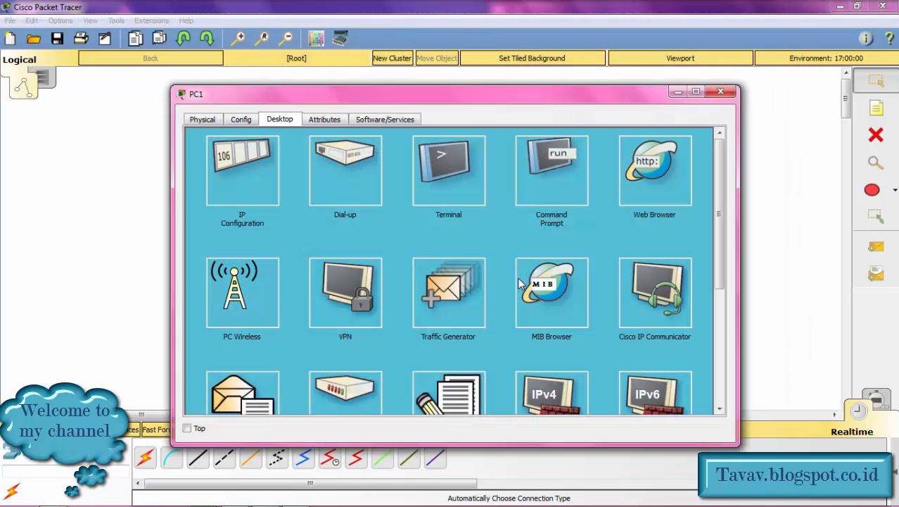
{"action": "left_click", "coordinate": [235, 172]}
{"action": "left_click", "coordinate": [398, 197]}
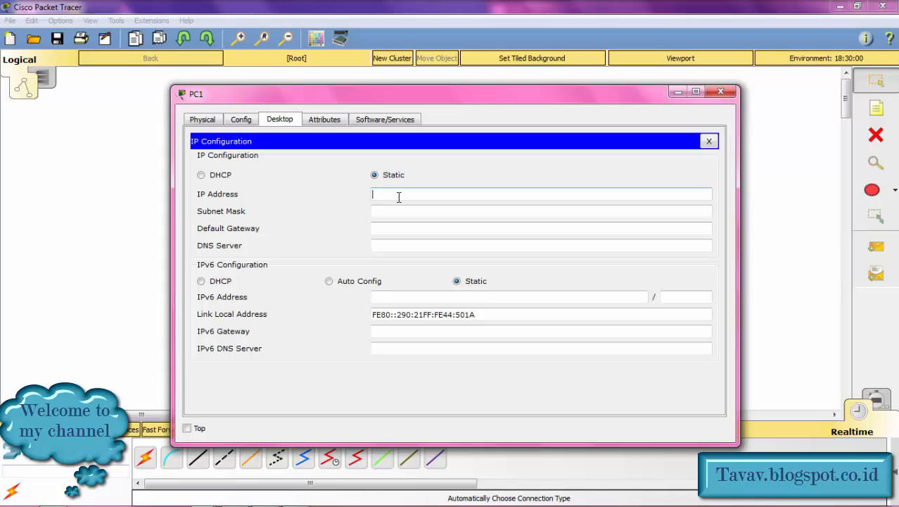
{"action": "type", "text": "192.168.2.2"}
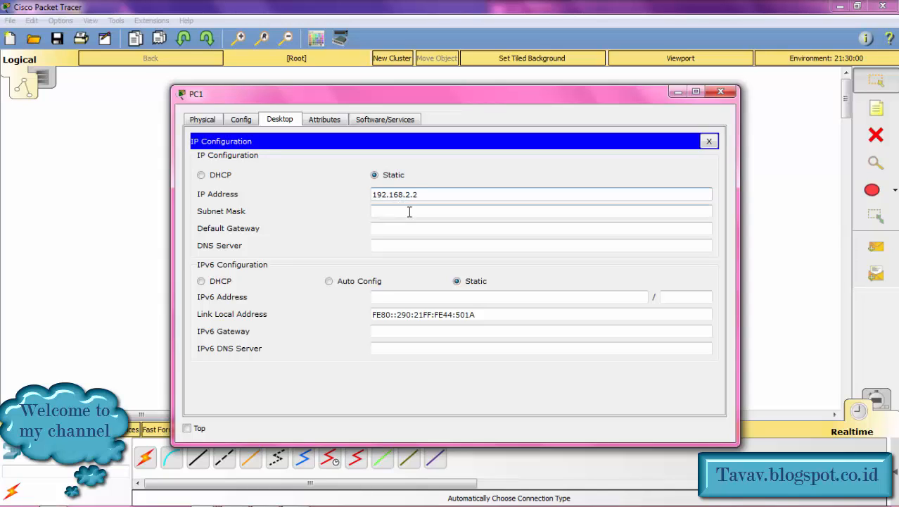
{"action": "left_click", "coordinate": [410, 214]}
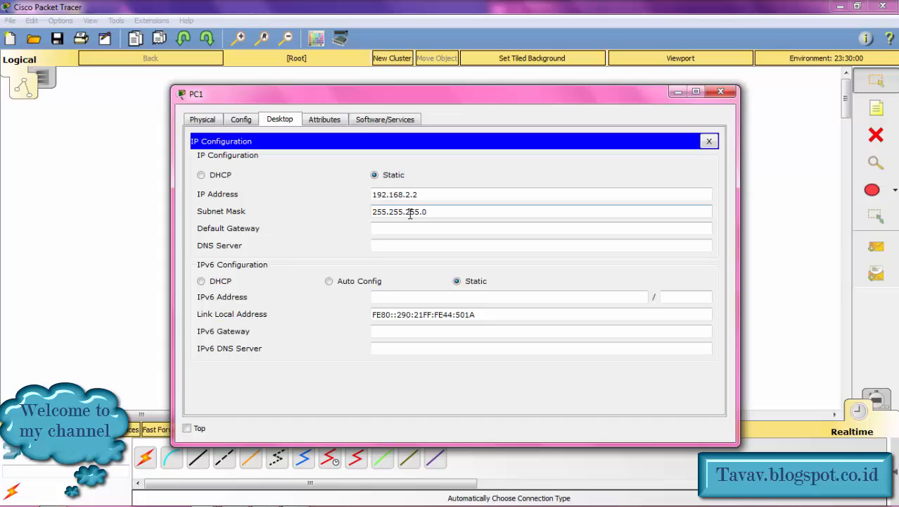
{"action": "left_click", "coordinate": [409, 228]}
{"action": "type", "text": "1"}
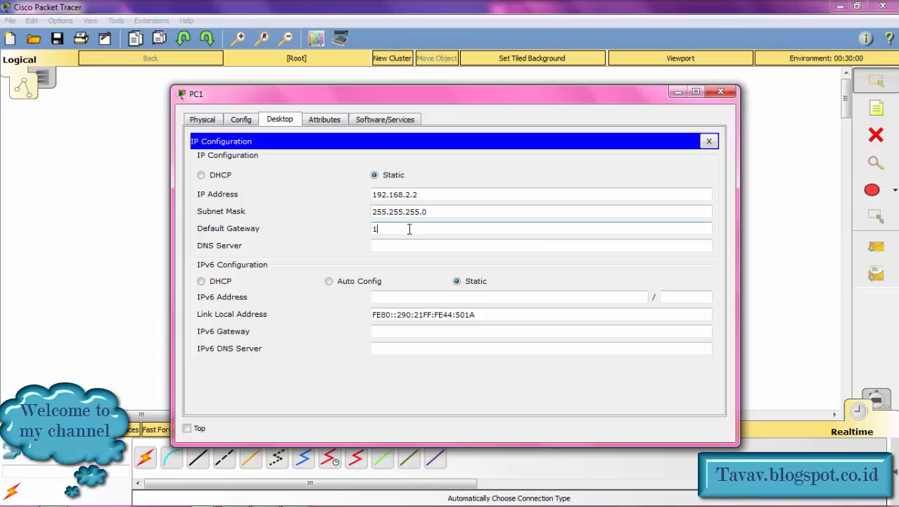
{"action": "type", "text": "92.168.2.1"}
{"action": "left_click", "coordinate": [727, 93]}
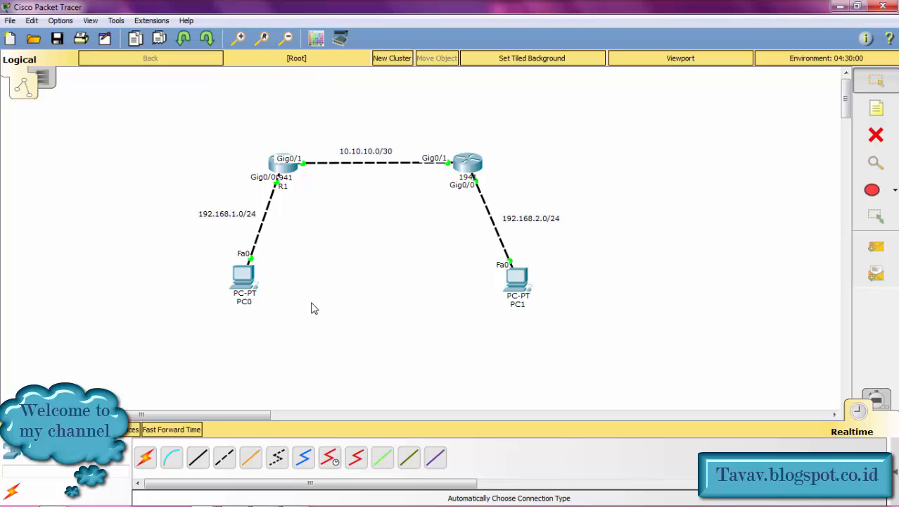
Step: Leave global configuration mode on R1 and display its routing table with show ip route
{"action": "left_click", "coordinate": [282, 168]}
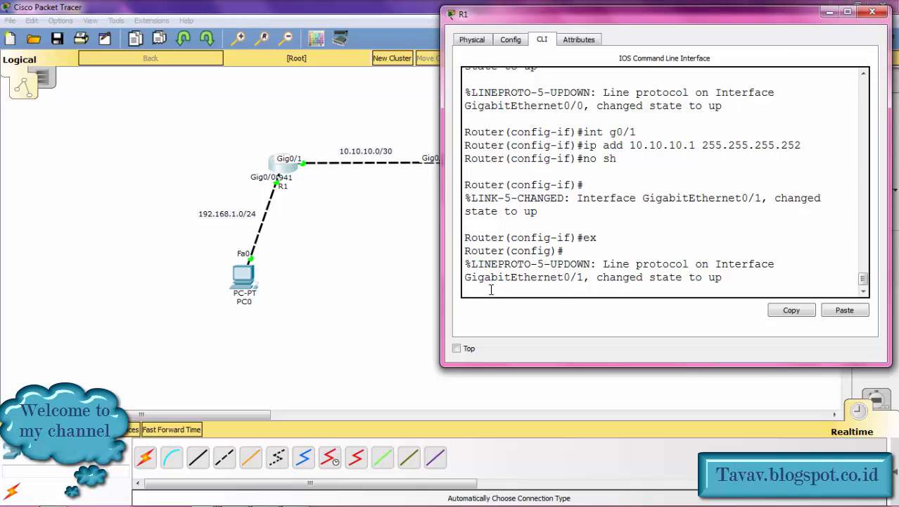
{"action": "key", "text": "Return"}
{"action": "type", "text": "ex"}
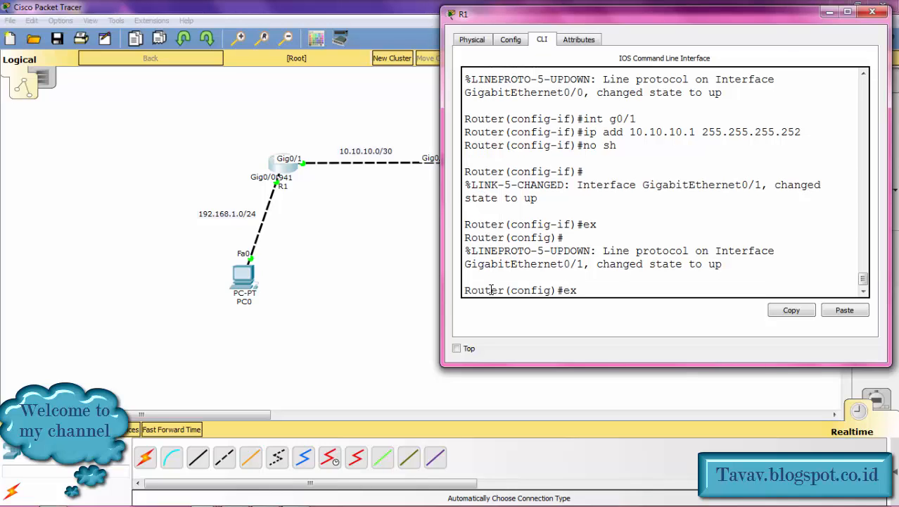
{"action": "key", "text": "Return"}
{"action": "key", "text": "Return"}
{"action": "type", "text": "i"}
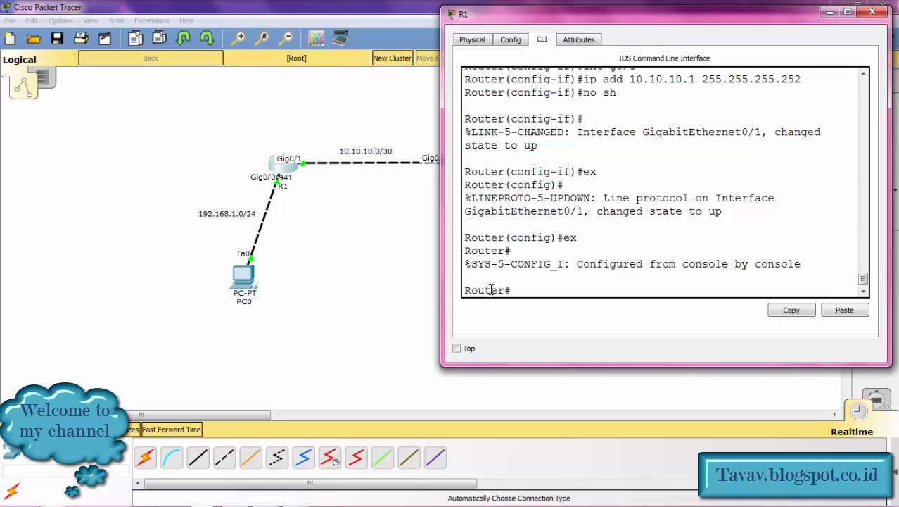
{"action": "type", "text": "show ip route"}
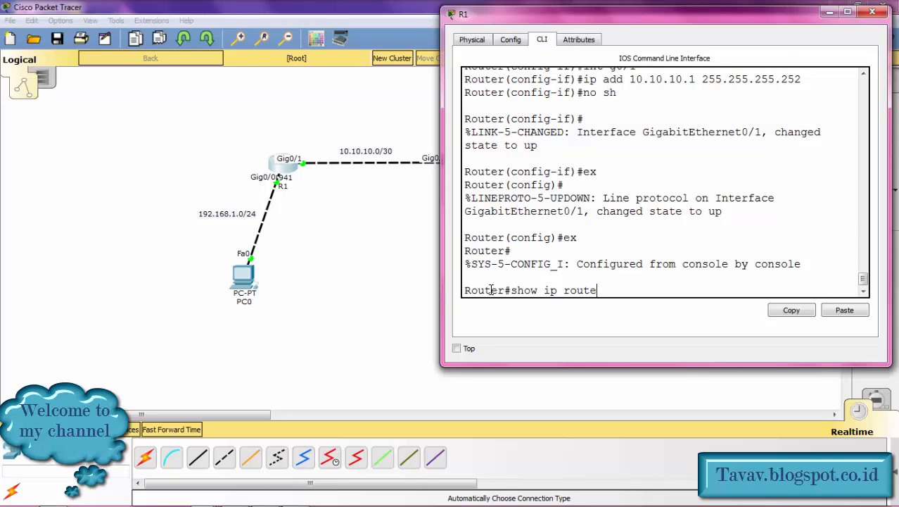
{"action": "key", "text": "Return"}
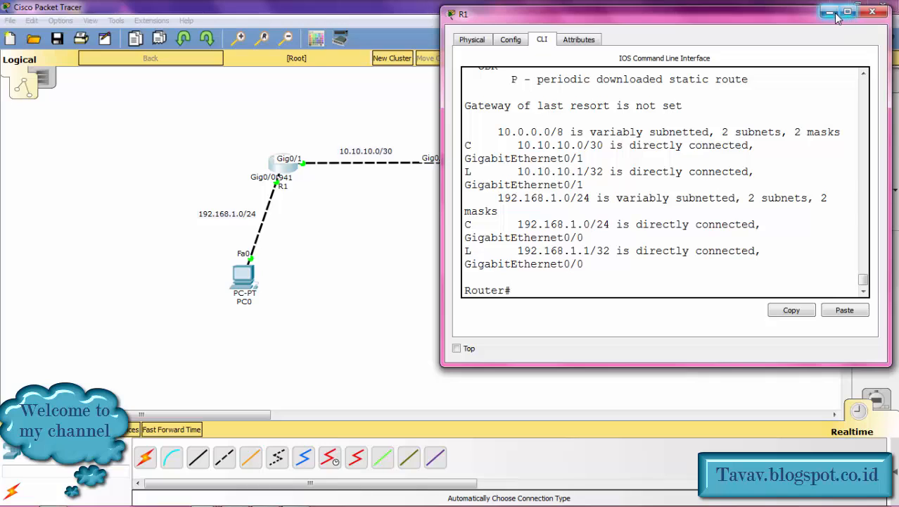
Step: Put R1's window away to view the whole topology, and bring its routing table back into view
{"action": "left_click", "coordinate": [872, 12]}
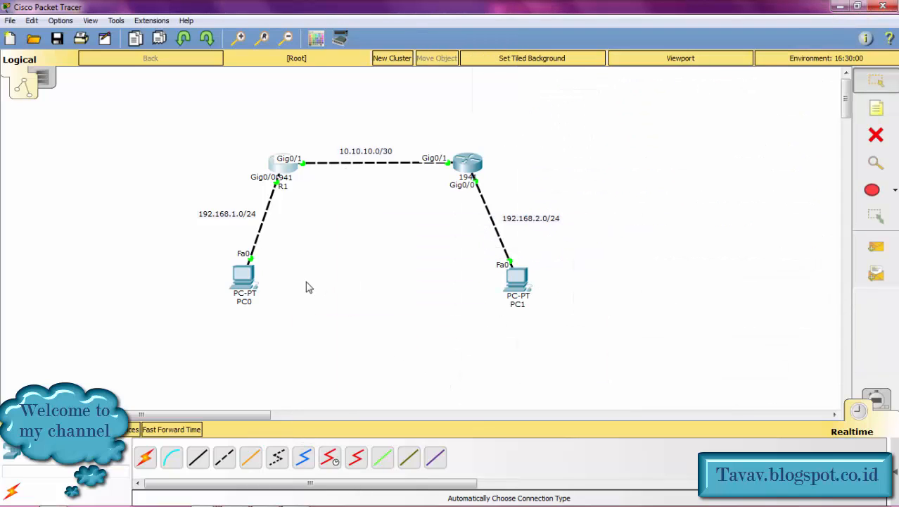
{"action": "left_click", "coordinate": [256, 278]}
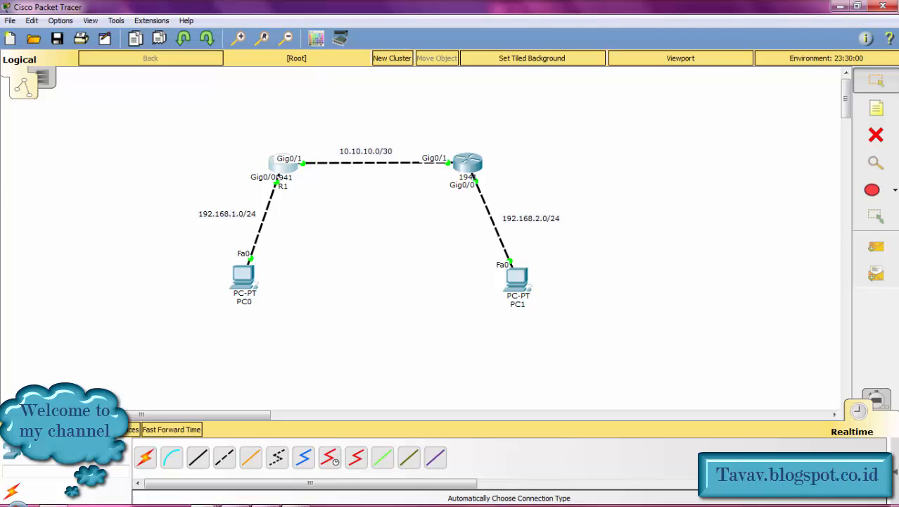
{"action": "mouse_move", "coordinate": [224, 501]}
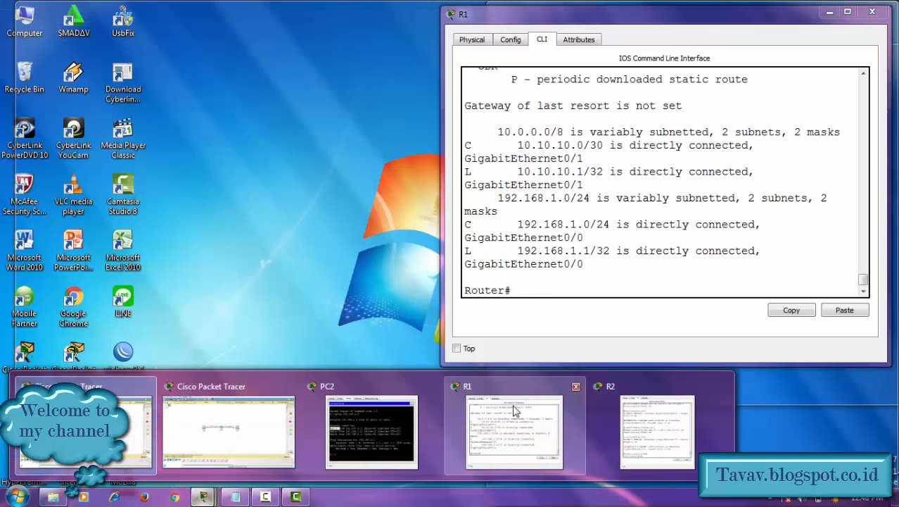
{"action": "left_click", "coordinate": [513, 408]}
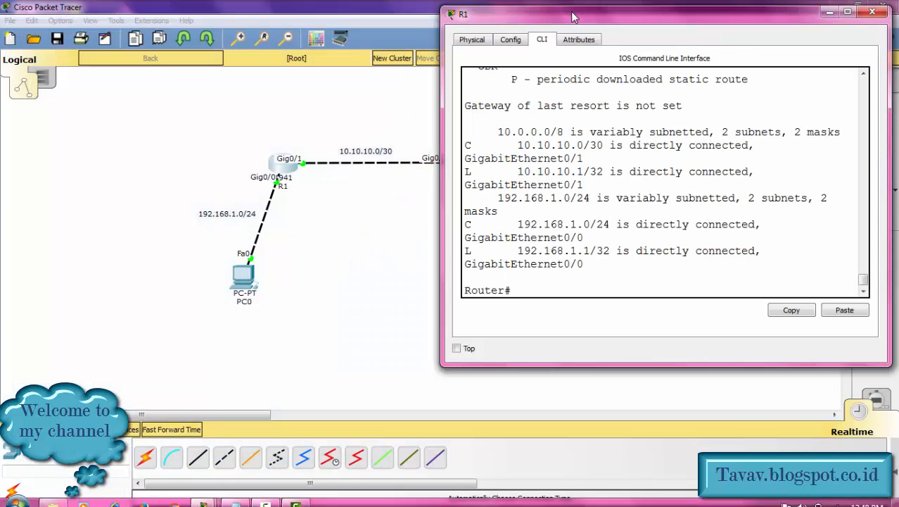
Step: Widen R1's window so each route fits on one line, and highlight the route entries in its routing table
{"action": "left_click_drag", "start_coordinate": [573, 15], "coordinate": [453, 45]}
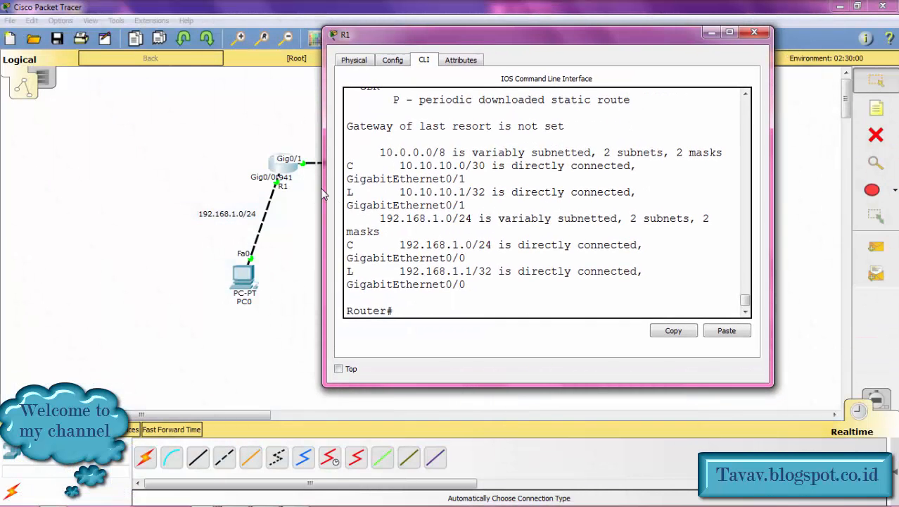
{"action": "left_click_drag", "start_coordinate": [324, 193], "coordinate": [219, 181]}
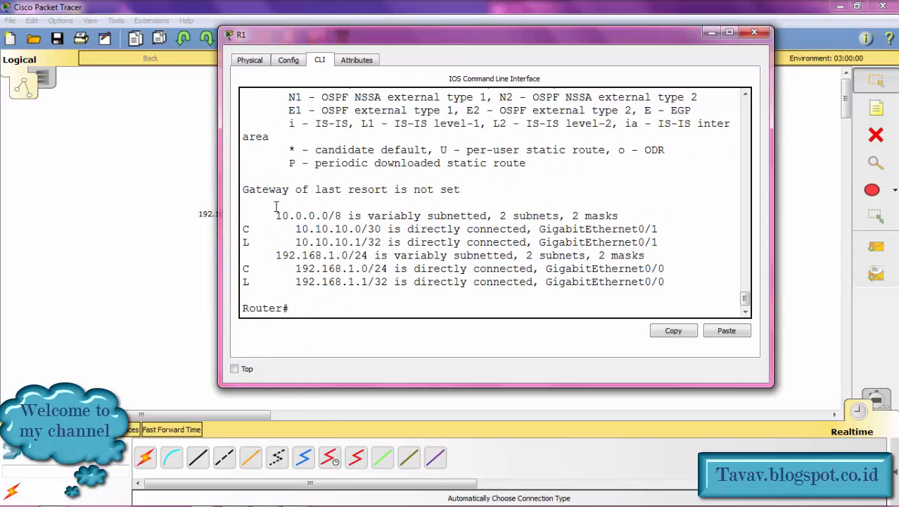
{"action": "left_click_drag", "start_coordinate": [244, 215], "coordinate": [746, 297]}
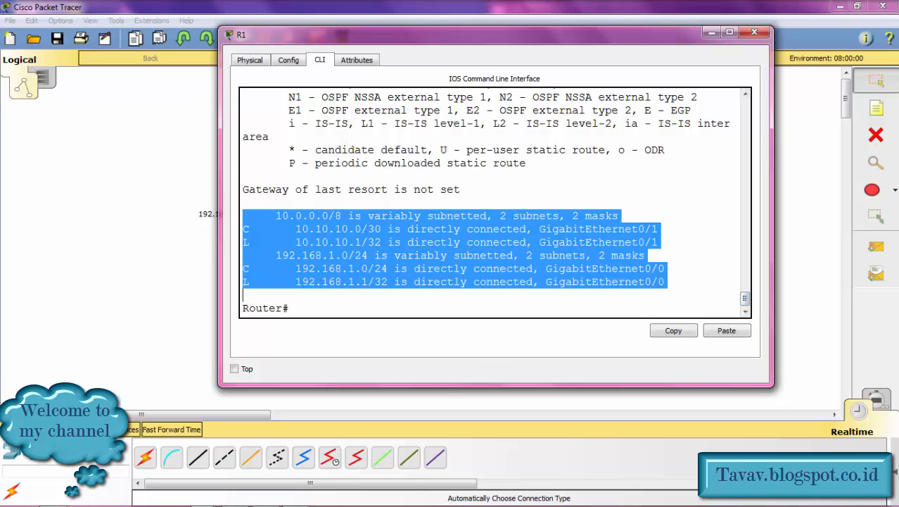
Step: Display R2's routing table from global configuration mode with do sh ip route, highlight its route entries, and return to the topology
{"action": "mouse_move", "coordinate": [203, 497]}
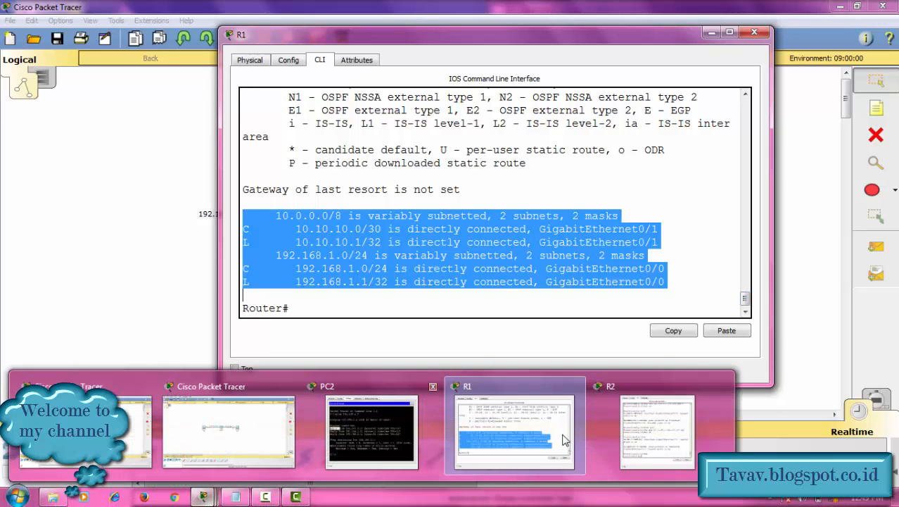
{"action": "left_click", "coordinate": [655, 433]}
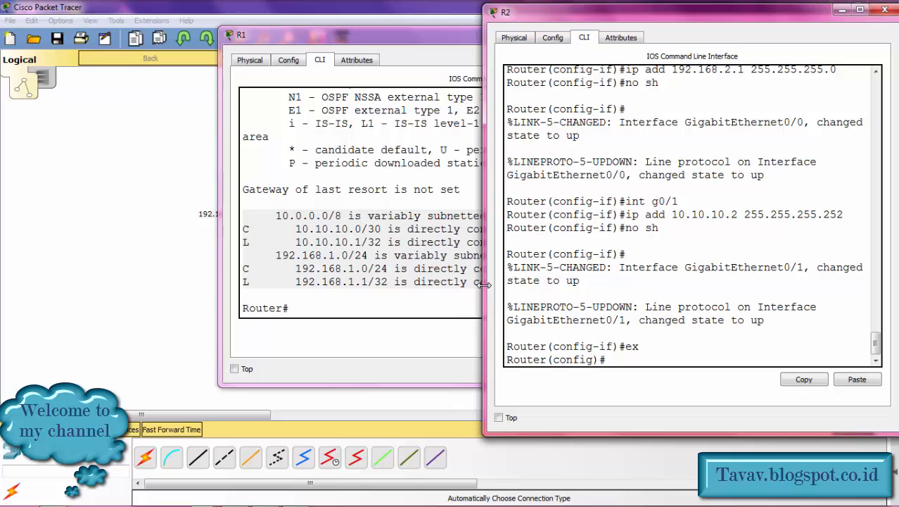
{"action": "left_click_drag", "start_coordinate": [483, 284], "coordinate": [218, 351]}
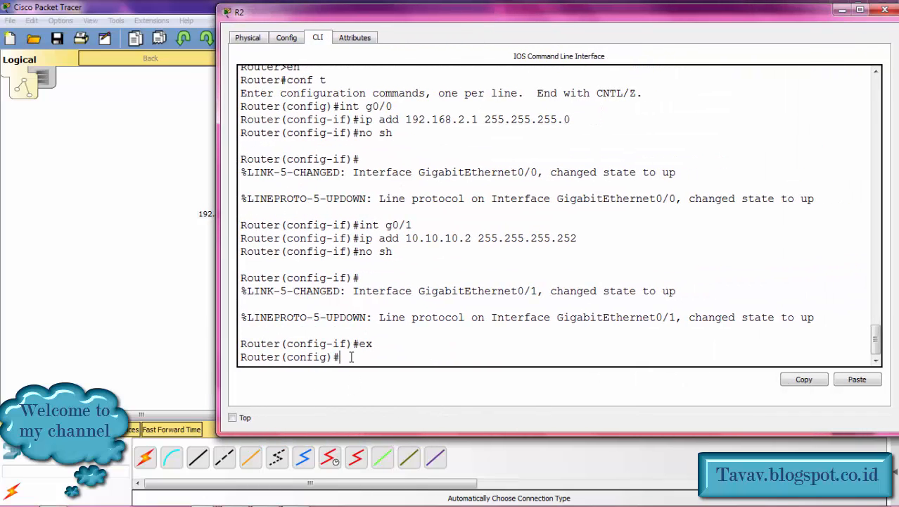
{"action": "type", "text": "do sh ip rote"}
{"action": "key", "text": "Return"}
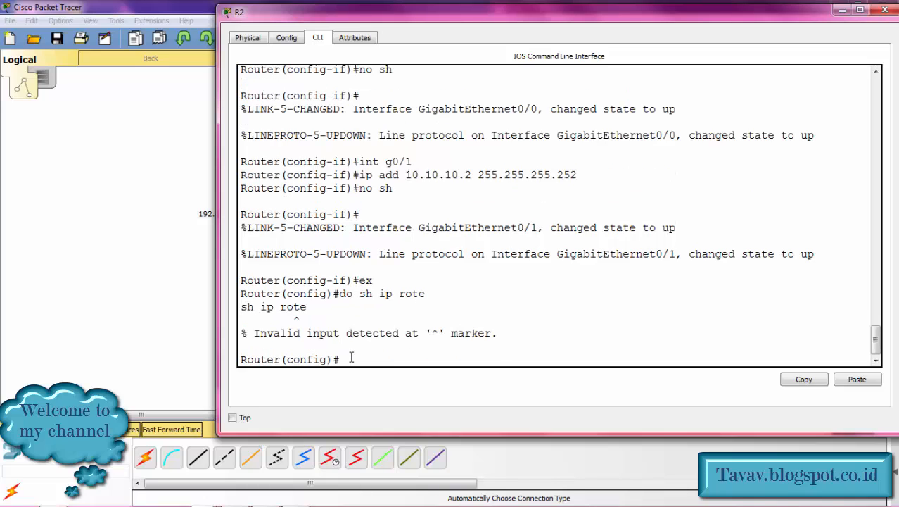
{"action": "key", "text": "Up"}
{"action": "key", "text": "Left"}
{"action": "key", "text": "Left"}
{"action": "type", "text": "u"}
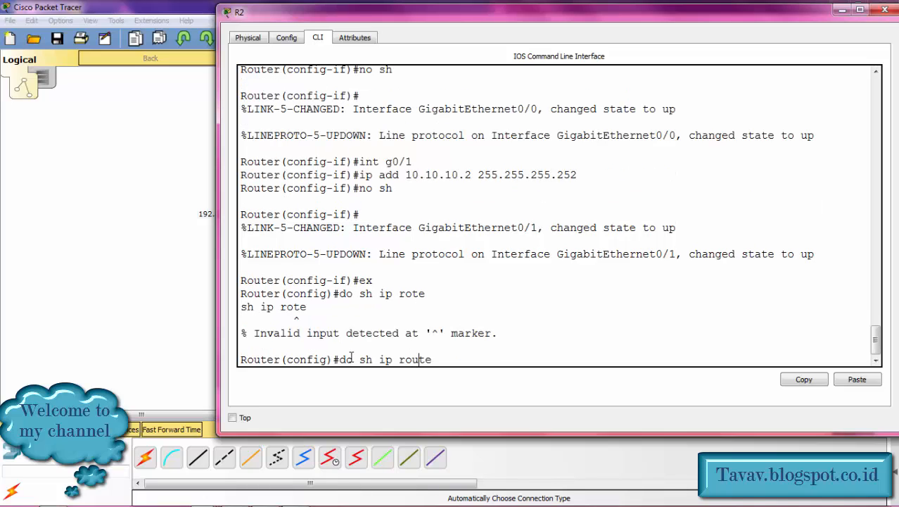
{"action": "key", "text": "Return"}
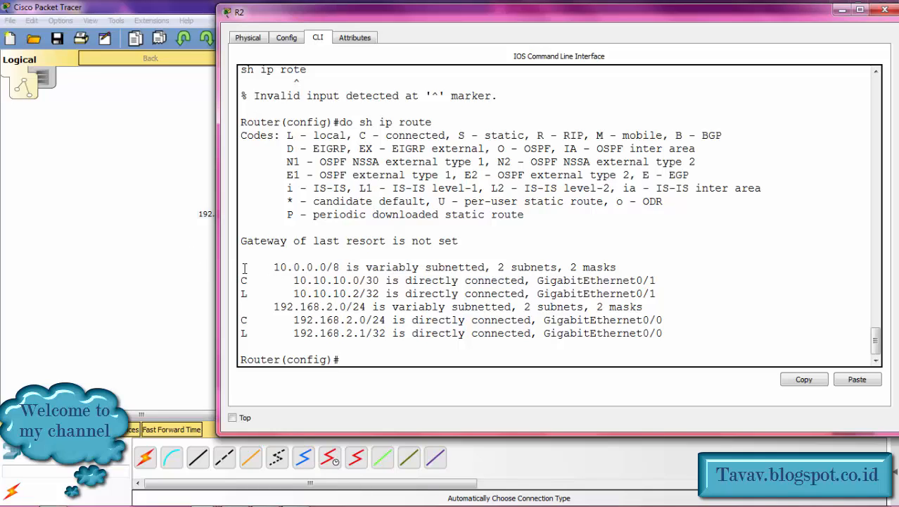
{"action": "left_click_drag", "start_coordinate": [240, 265], "coordinate": [696, 331]}
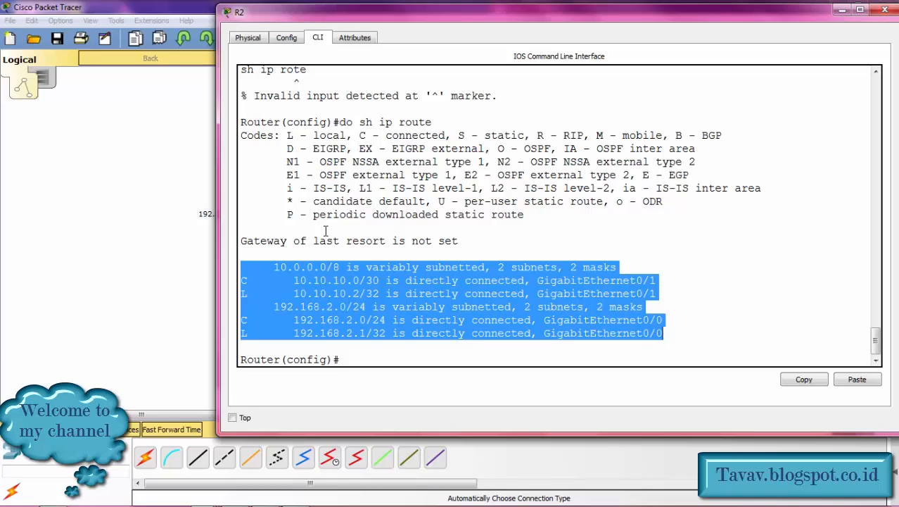
{"action": "left_click", "coordinate": [185, 230]}
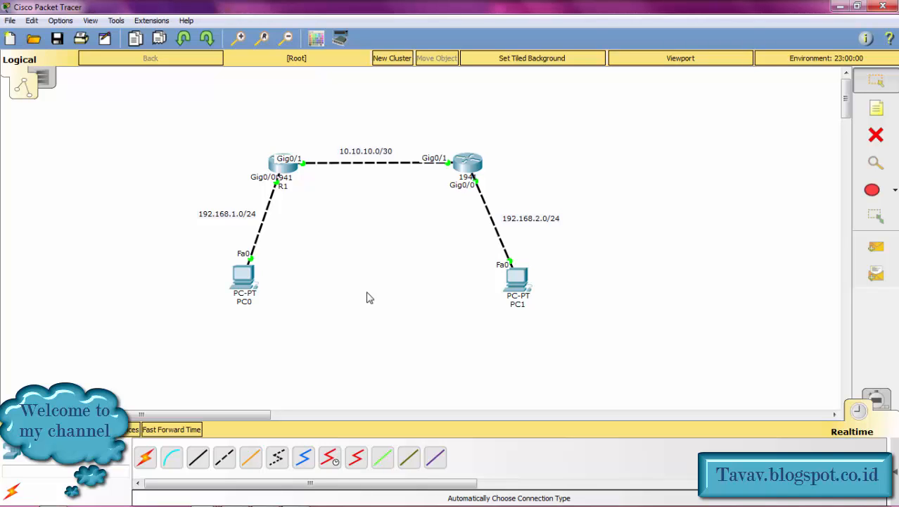
Step: Enter global configuration mode on R1 and add a static route to 192.168.2.0 255.255.255.0 with next hop 10.10.10.2
{"action": "left_click", "coordinate": [280, 172]}
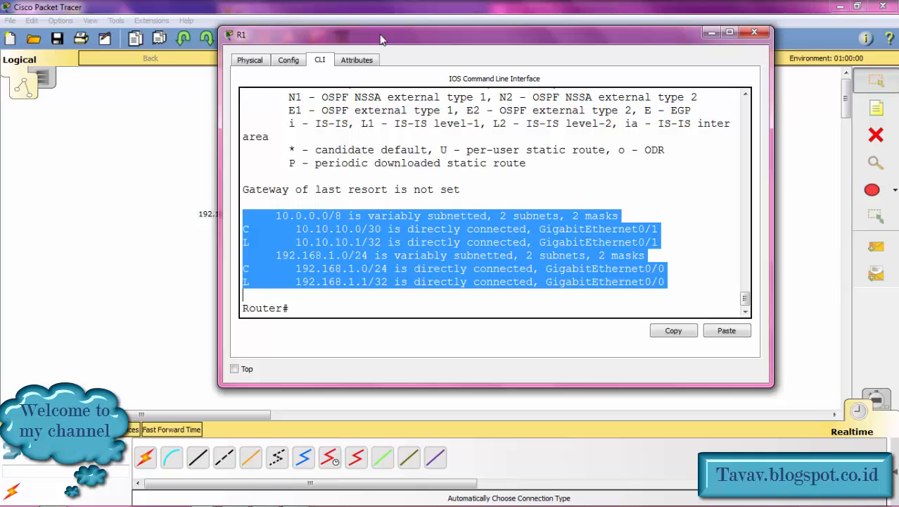
{"action": "left_click", "coordinate": [349, 312]}
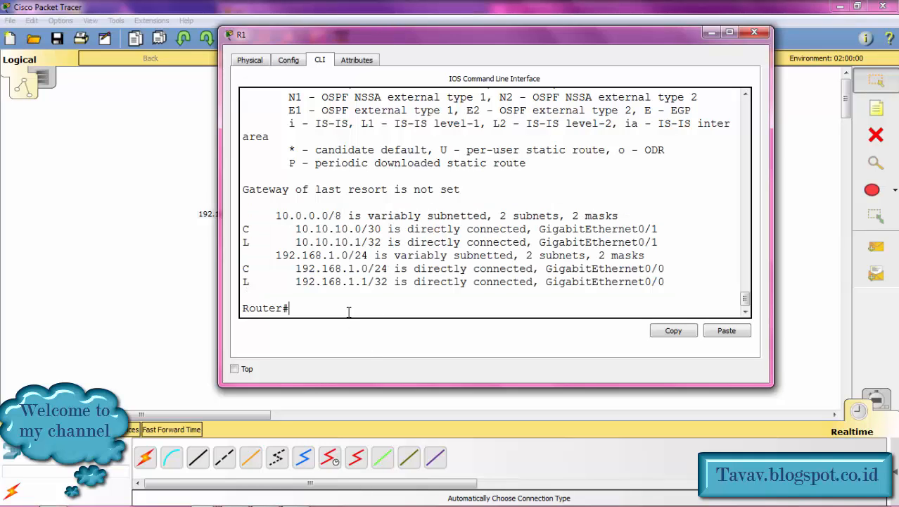
{"action": "type", "text": "conf t"}
{"action": "key", "text": "Return"}
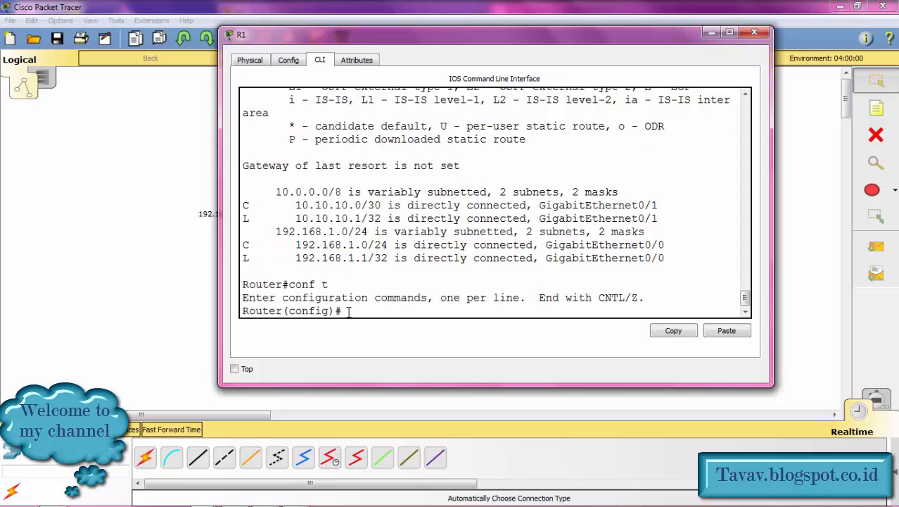
{"action": "type", "text": "ip route"}
{"action": "type", "text": "192.168"}
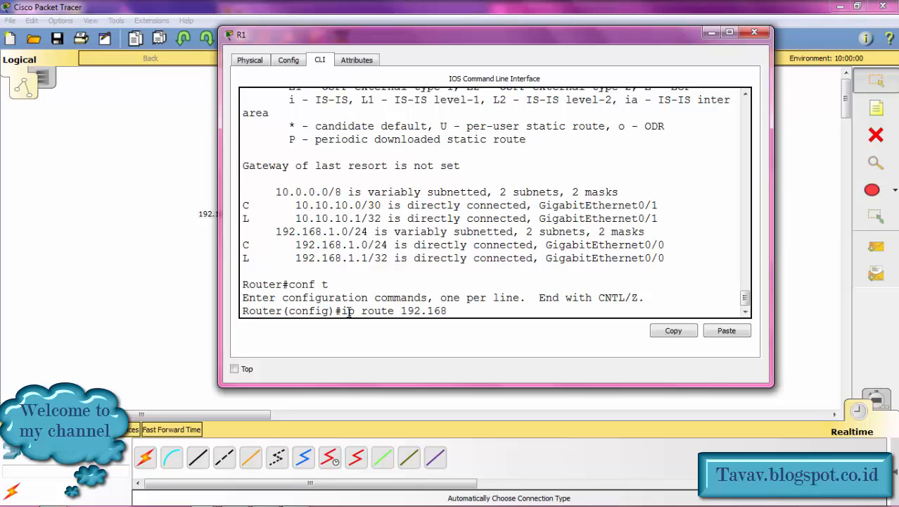
{"action": "type", "text": ".2.0 255.255.255.0"}
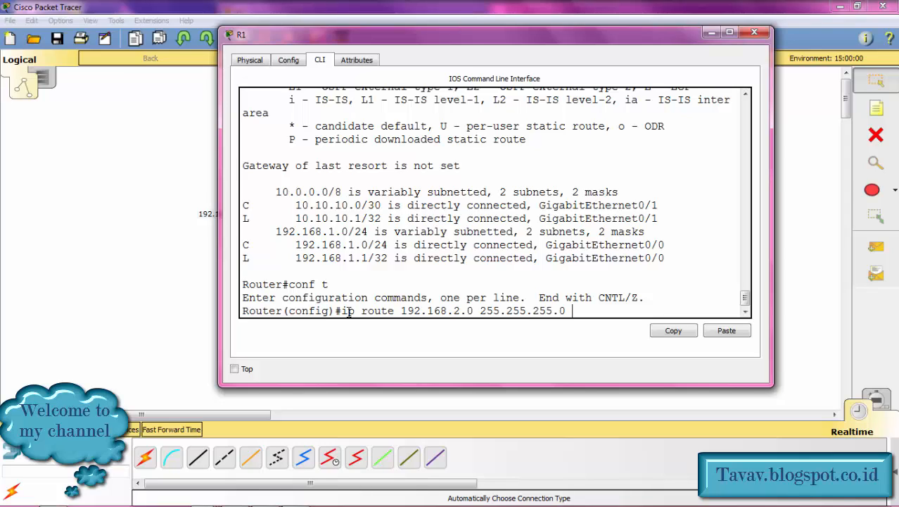
{"action": "left_click_drag", "start_coordinate": [315, 35], "coordinate": [334, 127]}
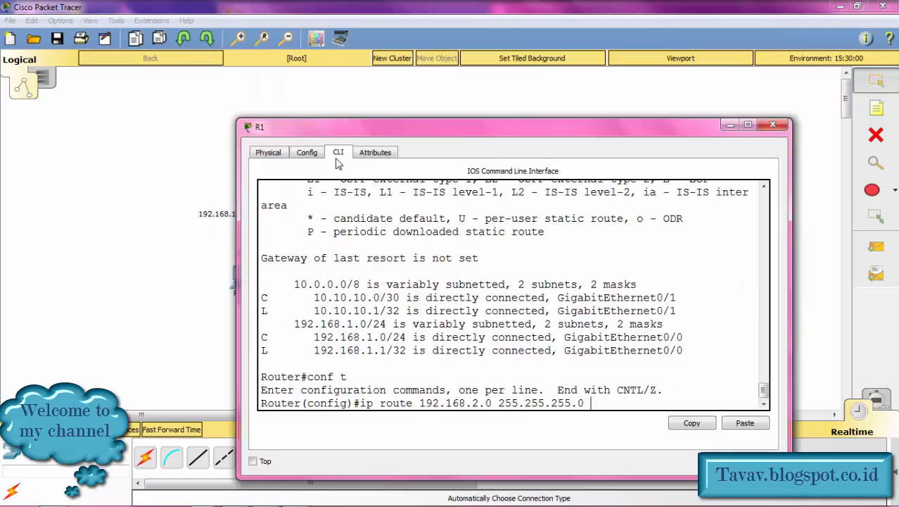
{"action": "left_click_drag", "start_coordinate": [337, 163], "coordinate": [324, 283]}
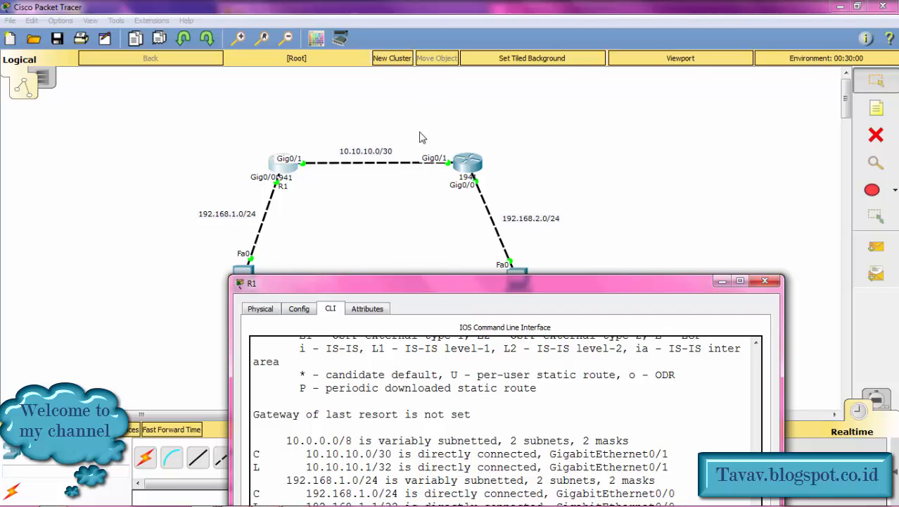
{"action": "left_click_drag", "start_coordinate": [434, 292], "coordinate": [474, 44]}
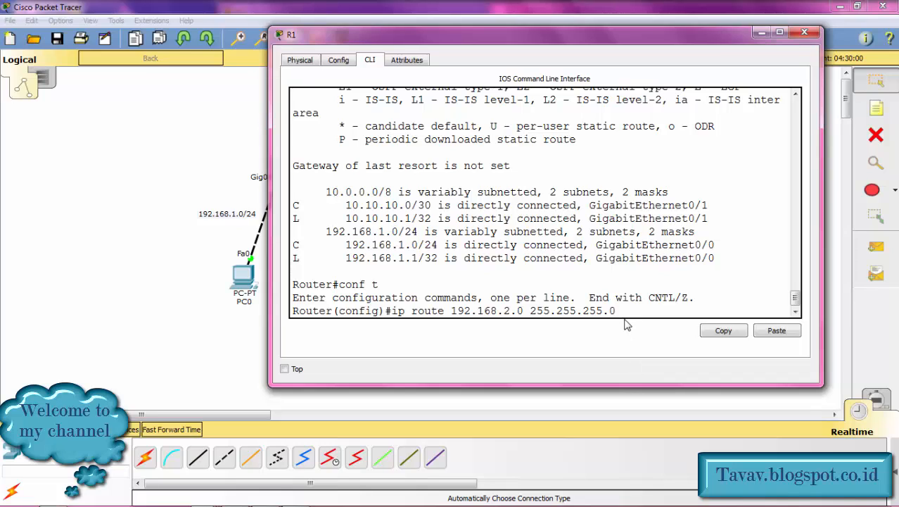
{"action": "type", "text": "10.10.10.2"}
{"action": "key", "text": "Return"}
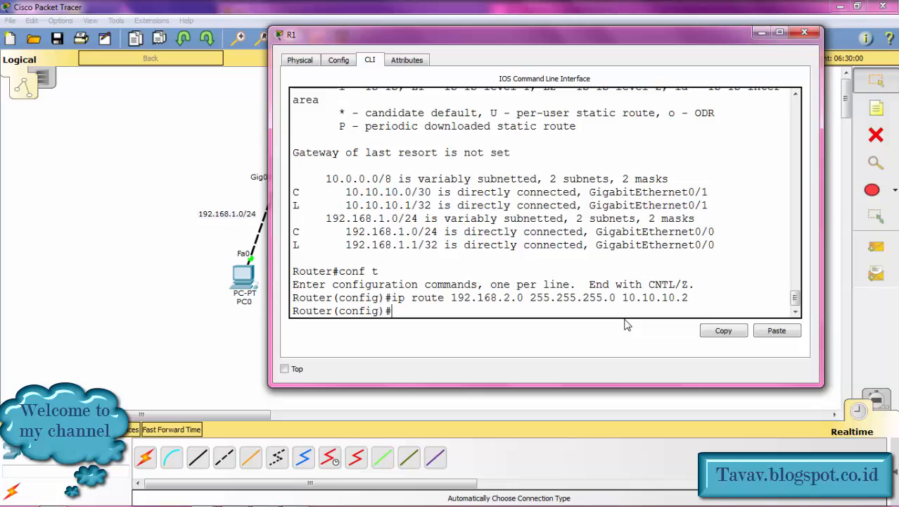
Step: Put R1's window away and add a static route on R2 to 192.168.1.0 255.255.255.0 with next hop 10.10.10.1
{"action": "left_click", "coordinate": [757, 33]}
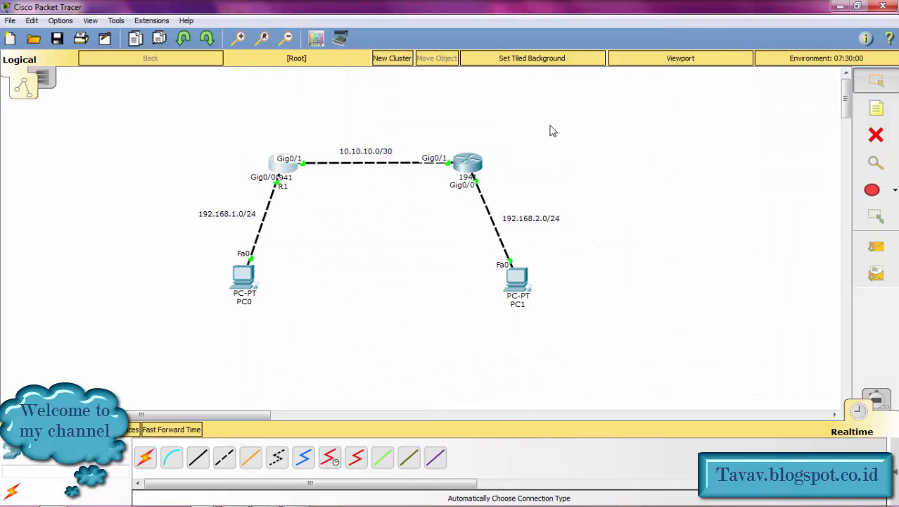
{"action": "left_click", "coordinate": [470, 165]}
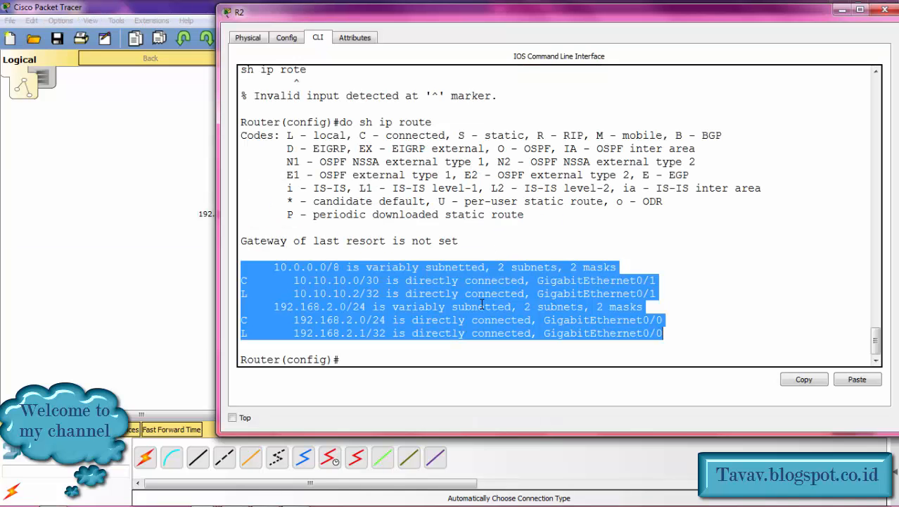
{"action": "left_click", "coordinate": [411, 360]}
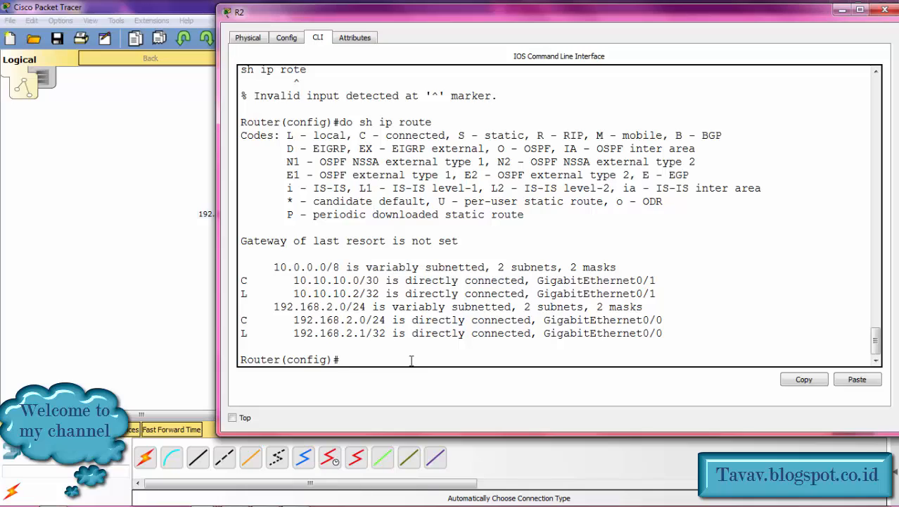
{"action": "type", "text": "ip route"}
{"action": "left_click_drag", "start_coordinate": [221, 206], "coordinate": [276, 209]}
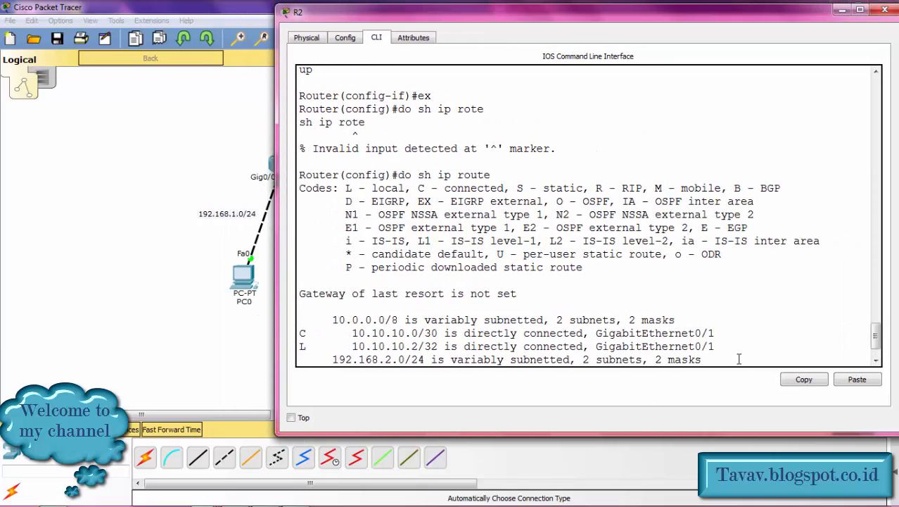
{"action": "left_click_drag", "start_coordinate": [275, 241], "coordinate": [172, 230]}
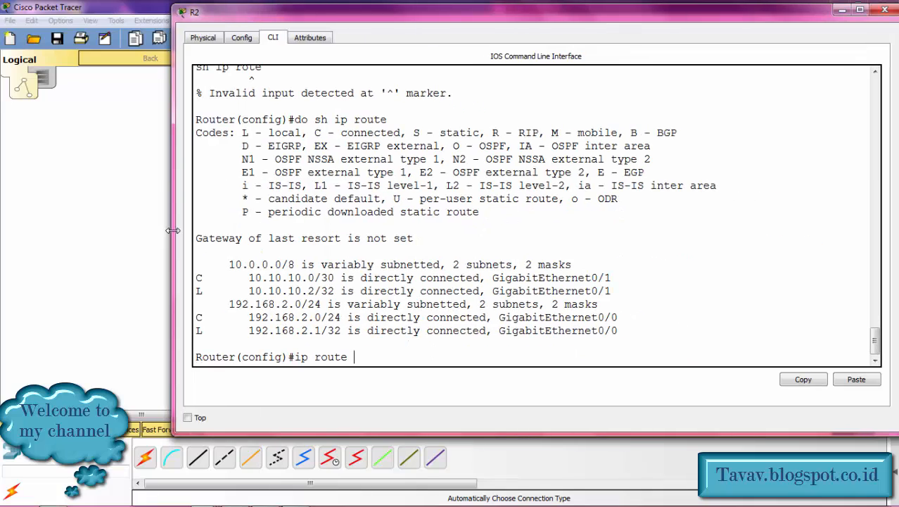
{"action": "type", "text": "192.16"}
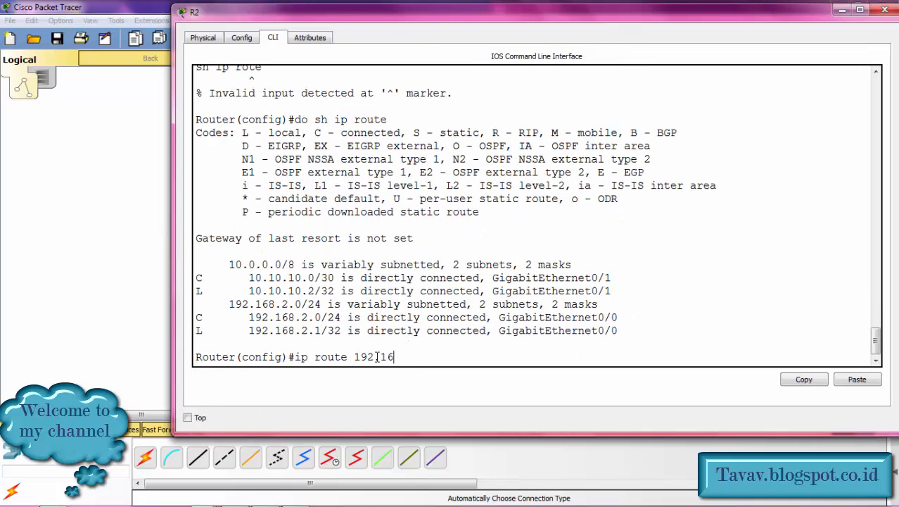
{"action": "type", "text": "8.1.0 255.255.255"}
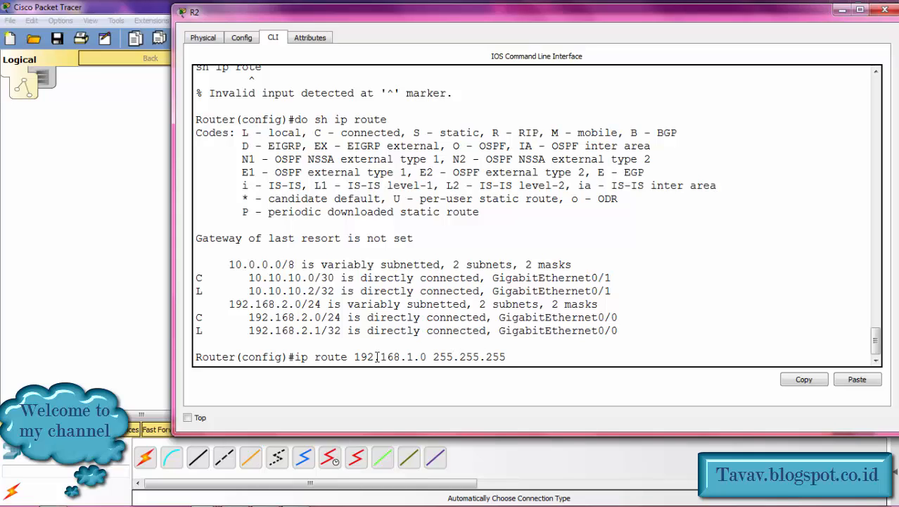
{"action": "type", "text": ".0"}
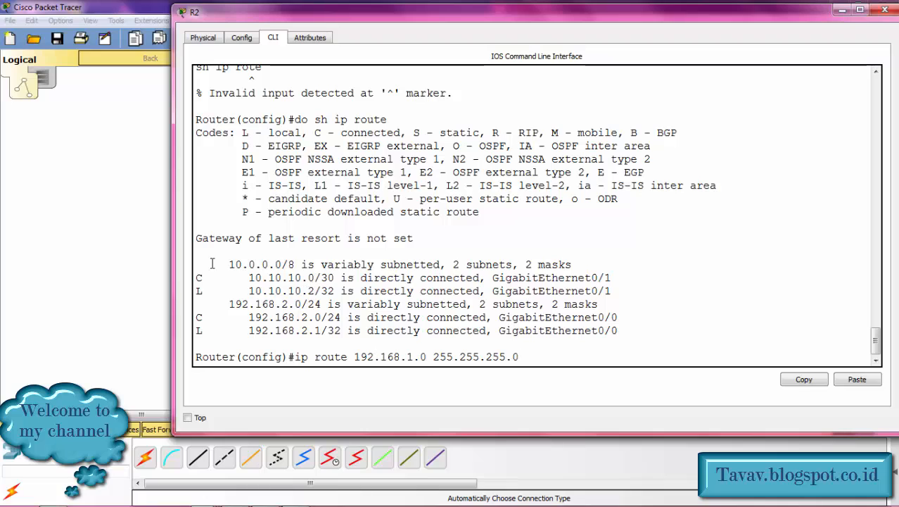
{"action": "left_click_drag", "start_coordinate": [172, 240], "coordinate": [475, 236]}
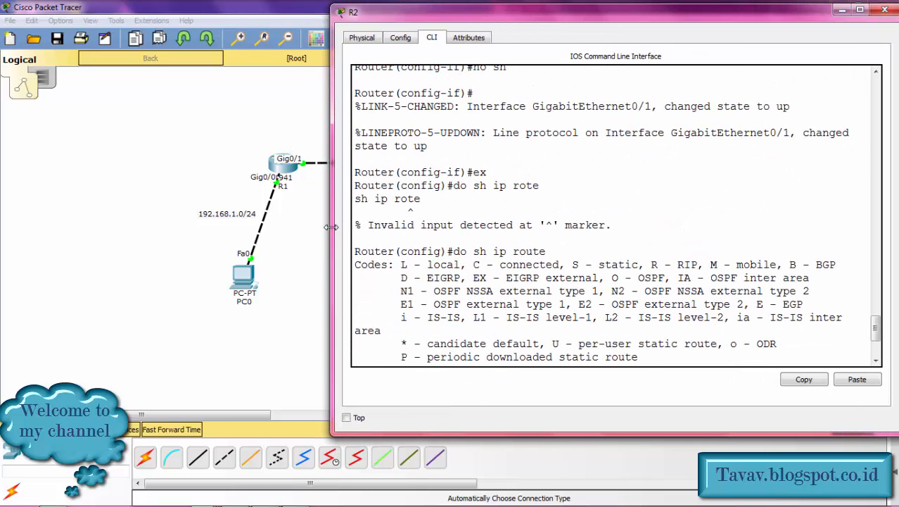
{"action": "left_click_drag", "start_coordinate": [333, 225], "coordinate": [289, 221]}
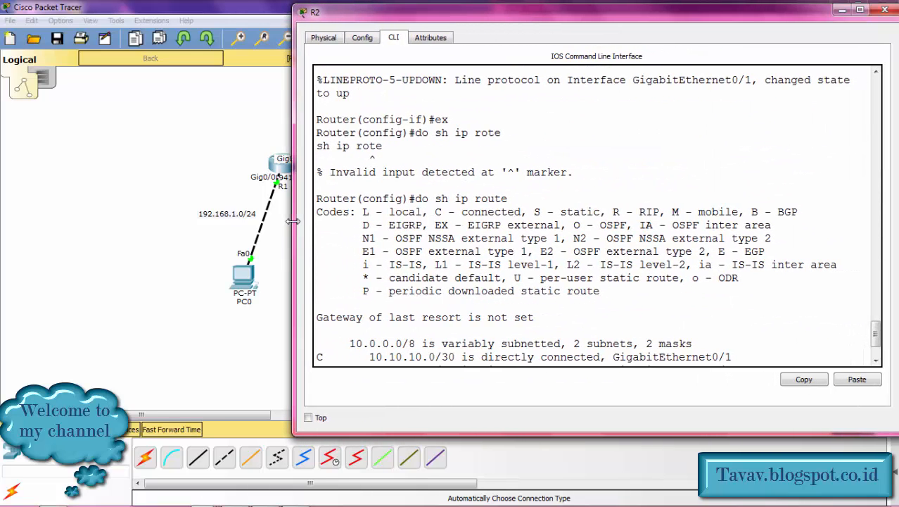
{"action": "left_click_drag", "start_coordinate": [674, 308], "coordinate": [878, 342]}
{"action": "scroll", "coordinate": [878, 342], "scroll_direction": "down", "scroll_amount": 2}
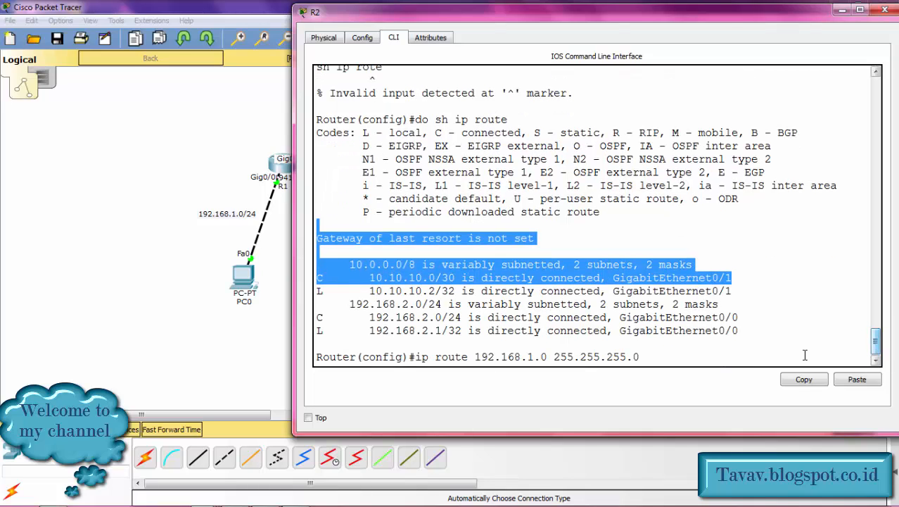
{"action": "left_click", "coordinate": [804, 360]}
{"action": "type", "text": "10.1"}
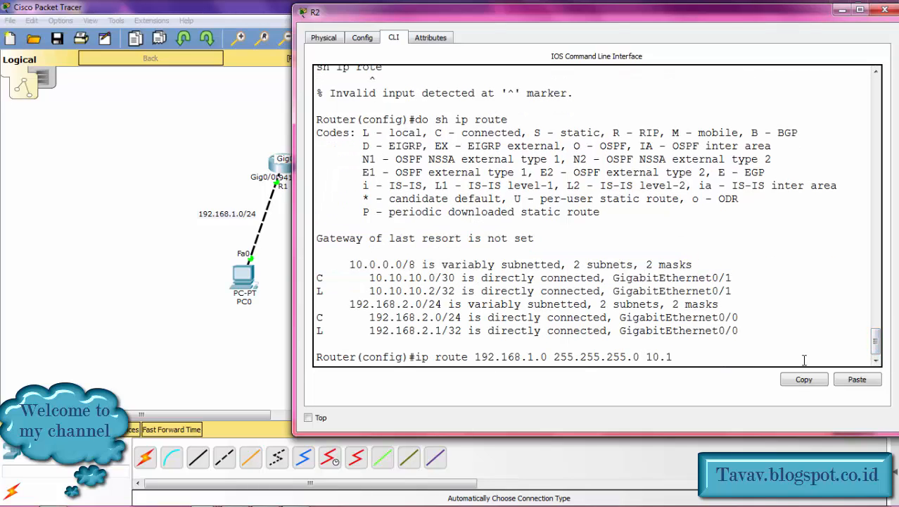
{"action": "type", "text": "0.10.1"}
{"action": "key", "text": "Return"}
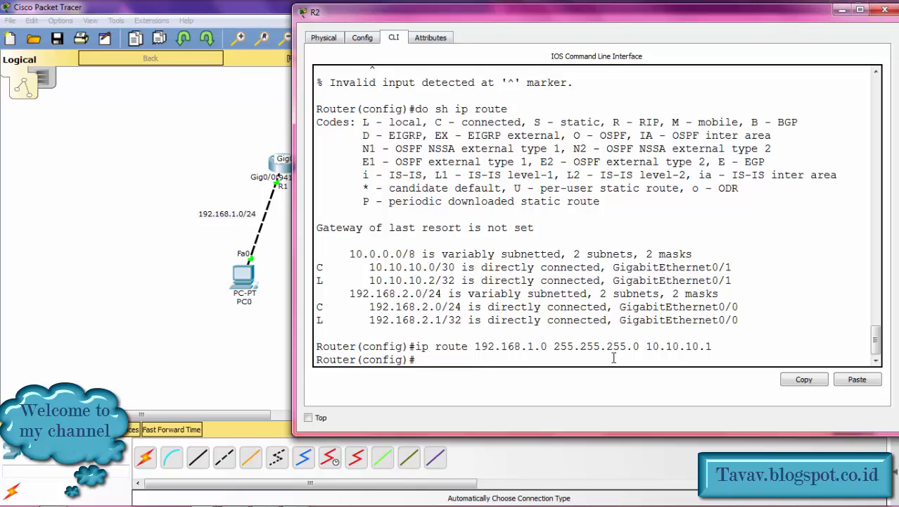
Step: Leave global configuration mode on R2 and display its routing table with show ip route
{"action": "key", "text": "Return"}
{"action": "key", "text": "Return"}
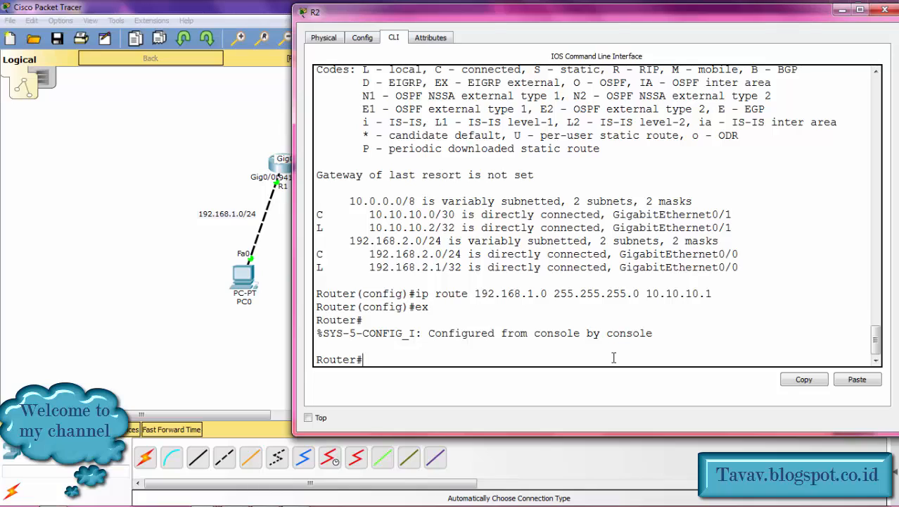
{"action": "type", "text": "show ip route"}
{"action": "key", "text": "Return"}
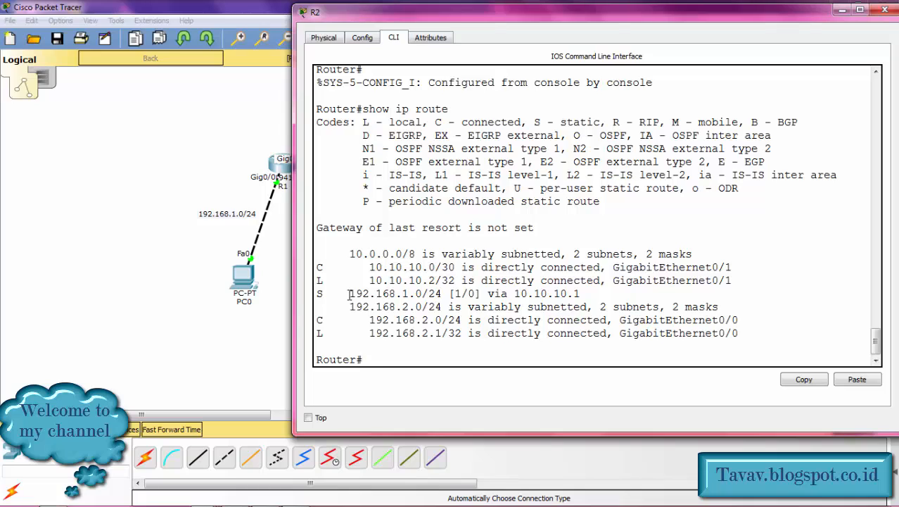
Step: Highlight the static route entry, its S code and the word static in the code legend of R2's routing table, then put the window away
{"action": "left_click_drag", "start_coordinate": [348, 292], "coordinate": [661, 288]}
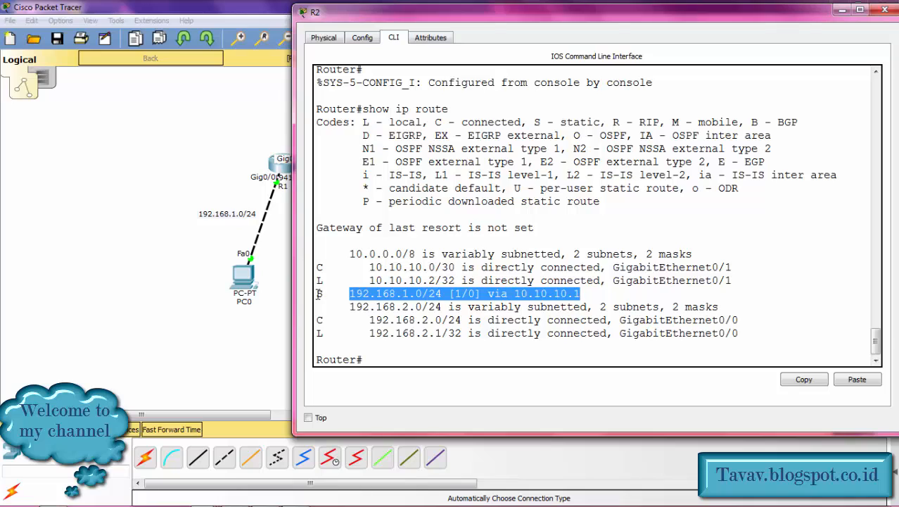
{"action": "left_click_drag", "start_coordinate": [318, 294], "coordinate": [328, 294]}
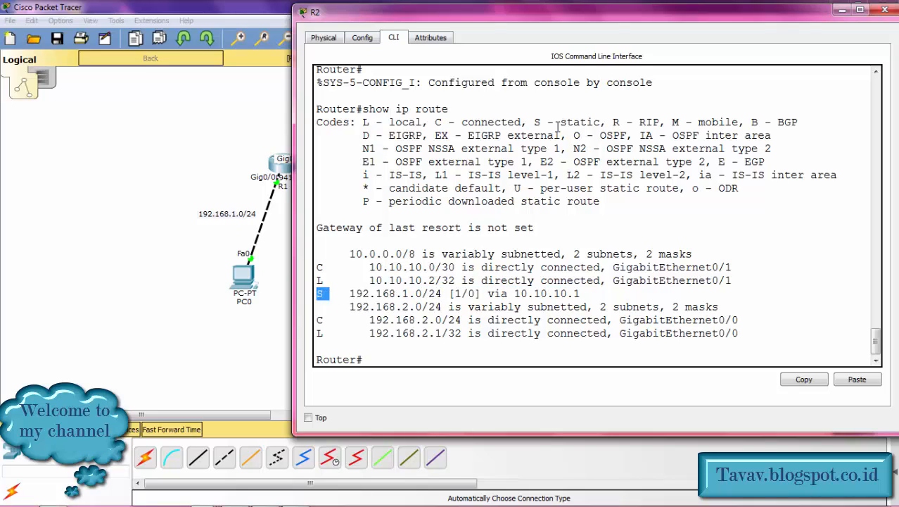
{"action": "left_click_drag", "start_coordinate": [561, 122], "coordinate": [607, 120]}
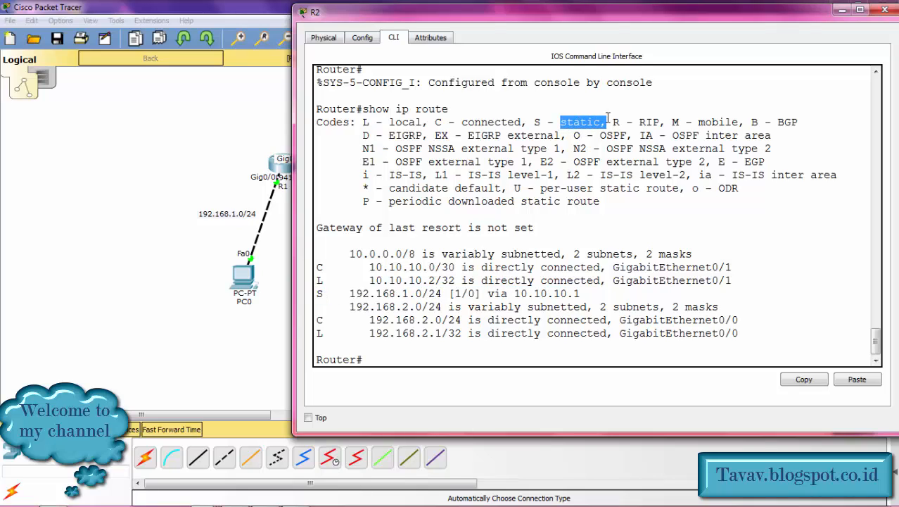
{"action": "left_click", "coordinate": [839, 10]}
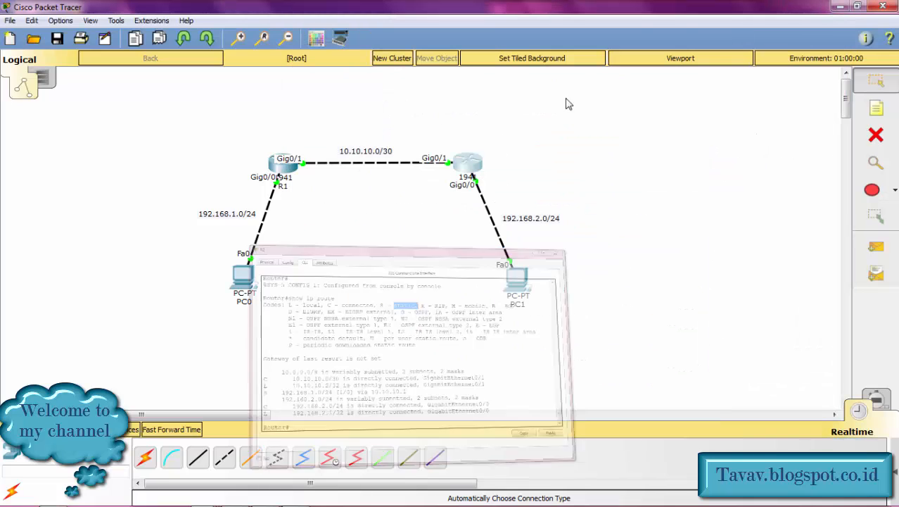
Step: Display R1's routing table with do sh ip route, highlight its static route entry and the static code, and return to the topology
{"action": "left_click", "coordinate": [284, 173]}
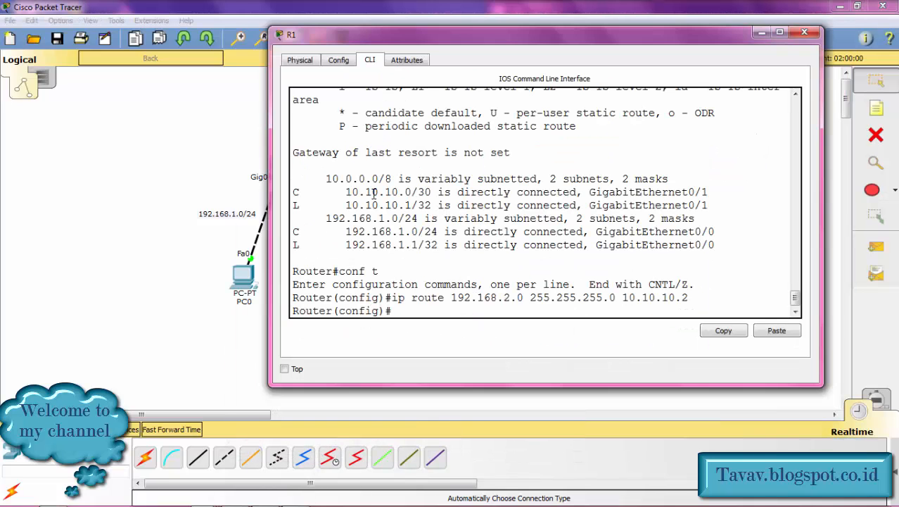
{"action": "type", "text": "do sh ip route"}
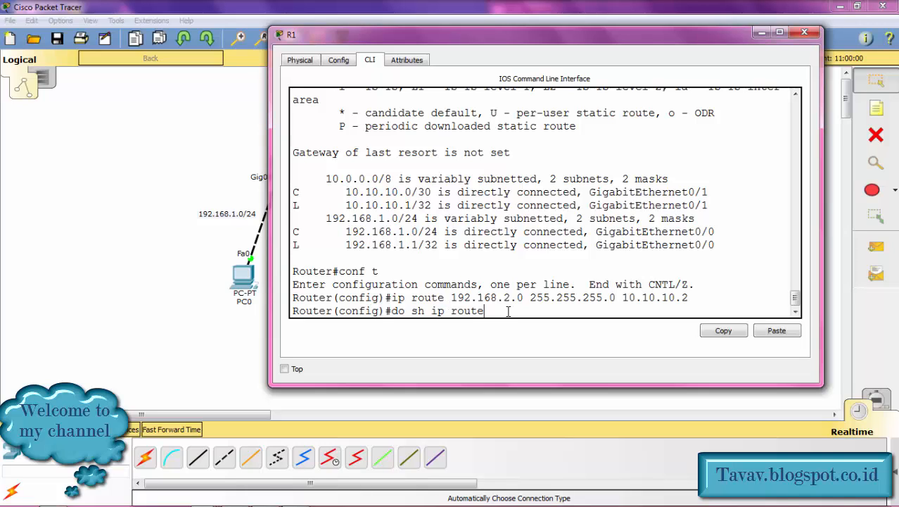
{"action": "key", "text": "Return"}
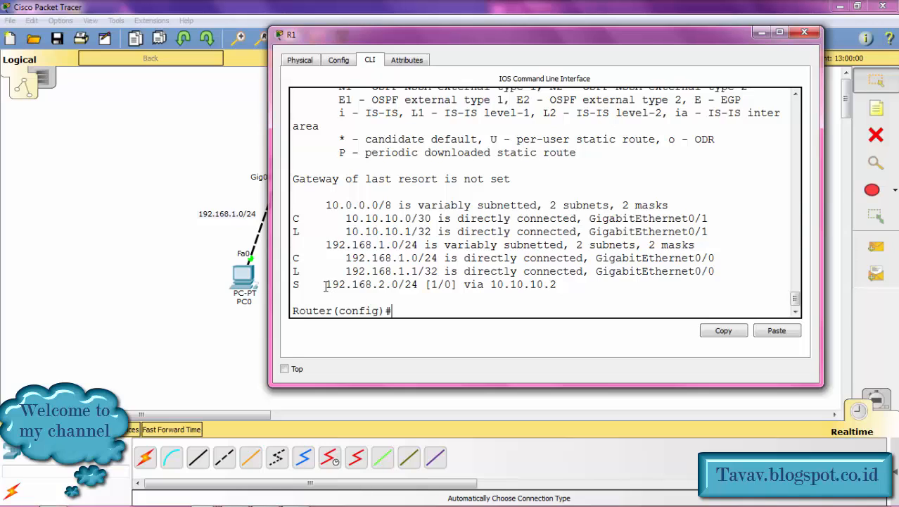
{"action": "left_click_drag", "start_coordinate": [325, 285], "coordinate": [610, 289]}
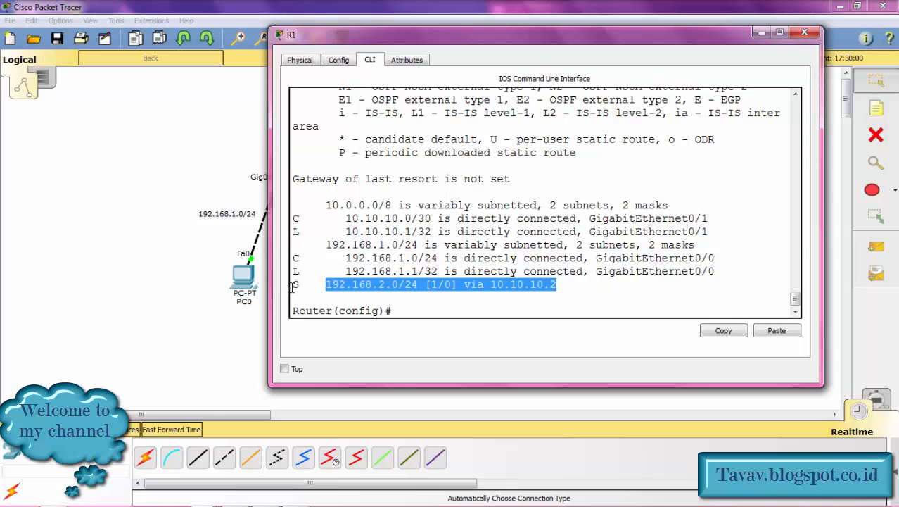
{"action": "left_click_drag", "start_coordinate": [294, 284], "coordinate": [320, 284]}
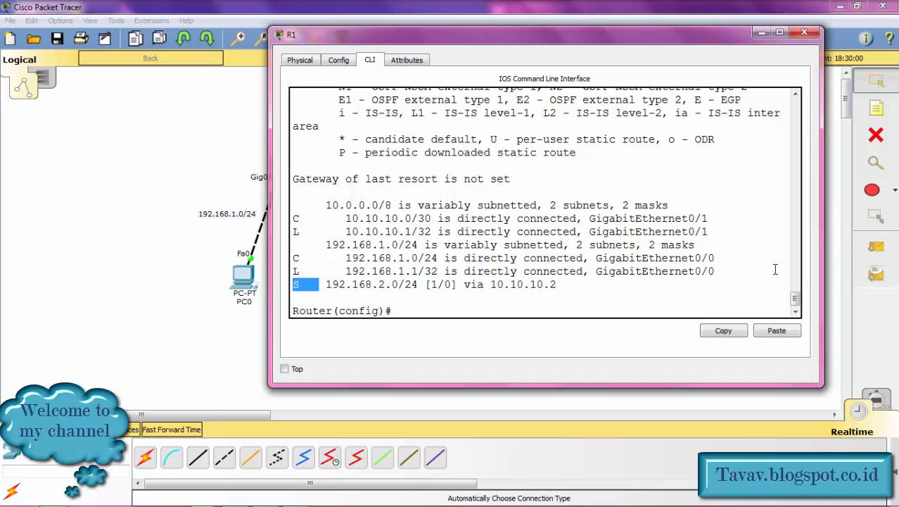
{"action": "scroll", "coordinate": [802, 303], "scroll_direction": "up", "scroll_amount": 3}
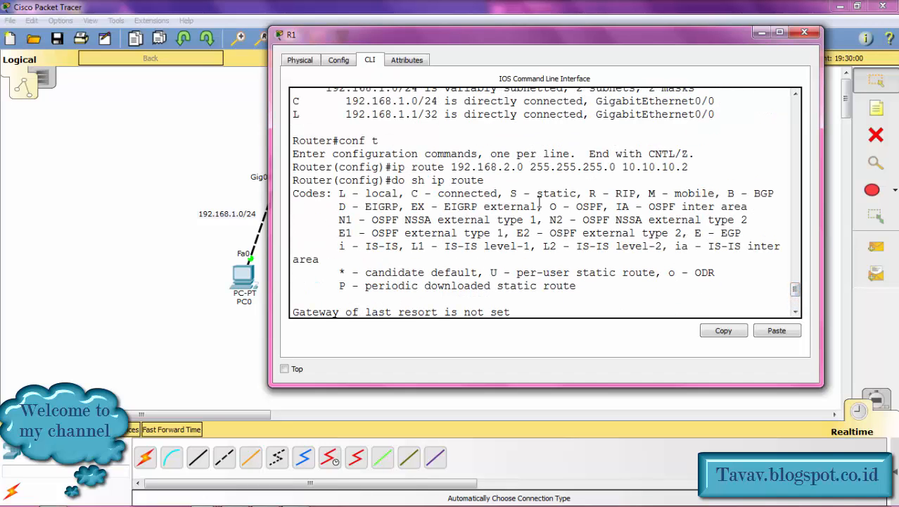
{"action": "left_click_drag", "start_coordinate": [537, 193], "coordinate": [578, 193]}
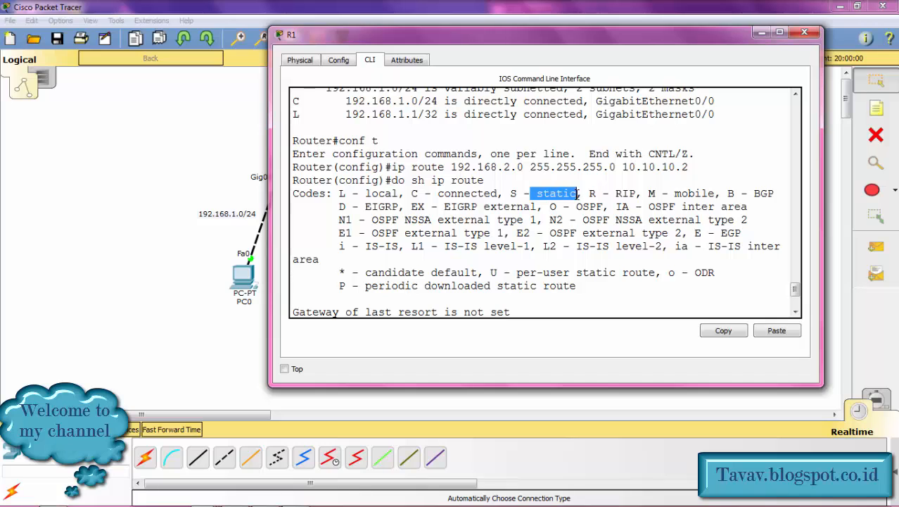
{"action": "left_click", "coordinate": [760, 33]}
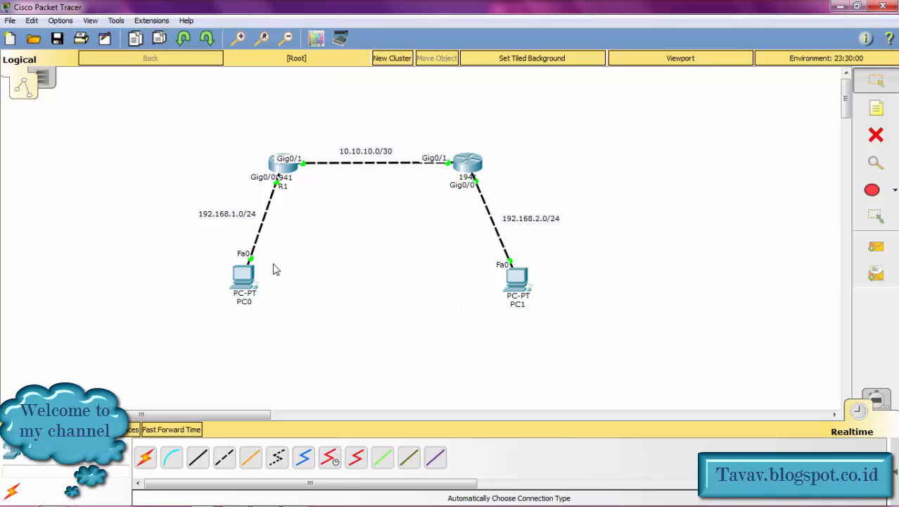
Step: Open the command prompt on PC0 and ping 192.168.2.2
{"action": "left_click", "coordinate": [243, 277]}
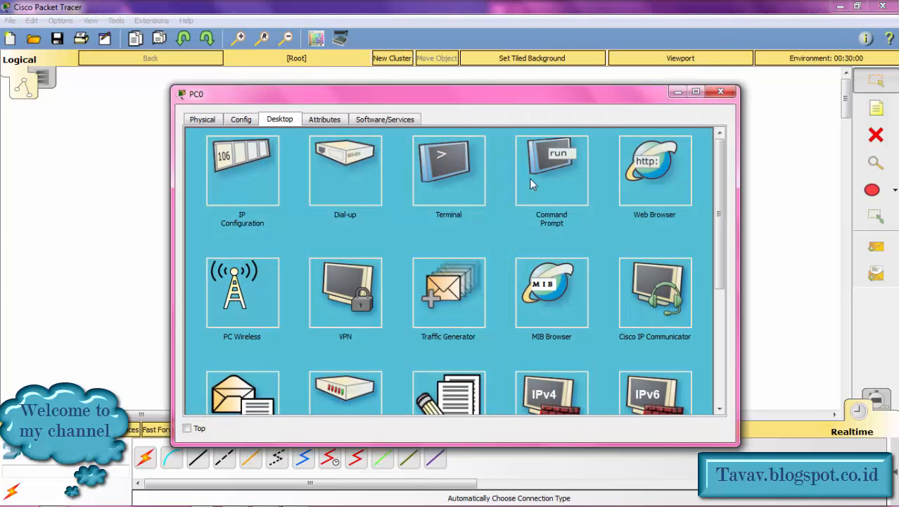
{"action": "left_click", "coordinate": [530, 182]}
{"action": "left_click_drag", "start_coordinate": [442, 102], "coordinate": [335, 35]}
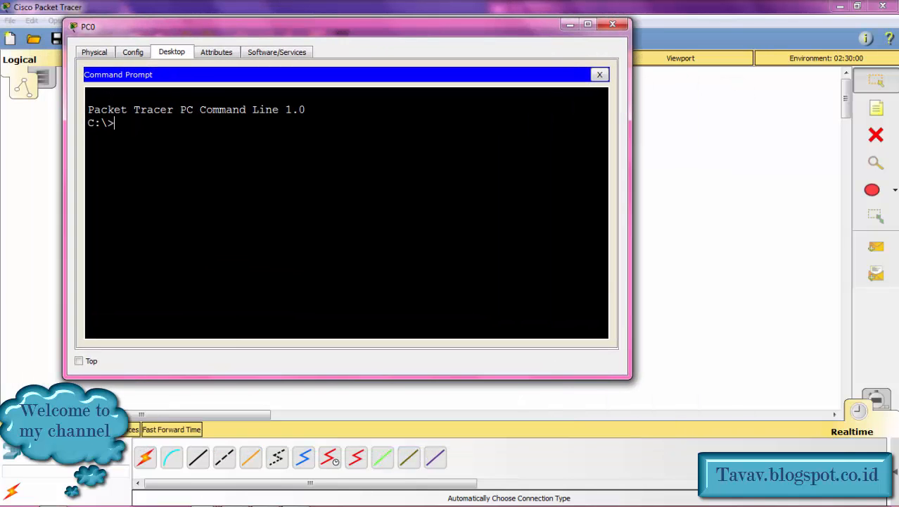
{"action": "type", "text": "ping 192.168"}
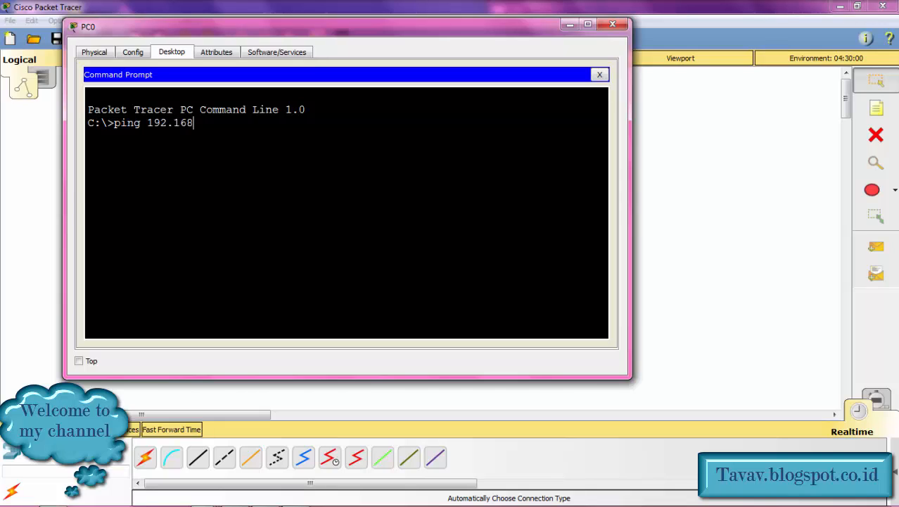
{"action": "type", "text": ".2.2"}
{"action": "key", "text": "Return"}
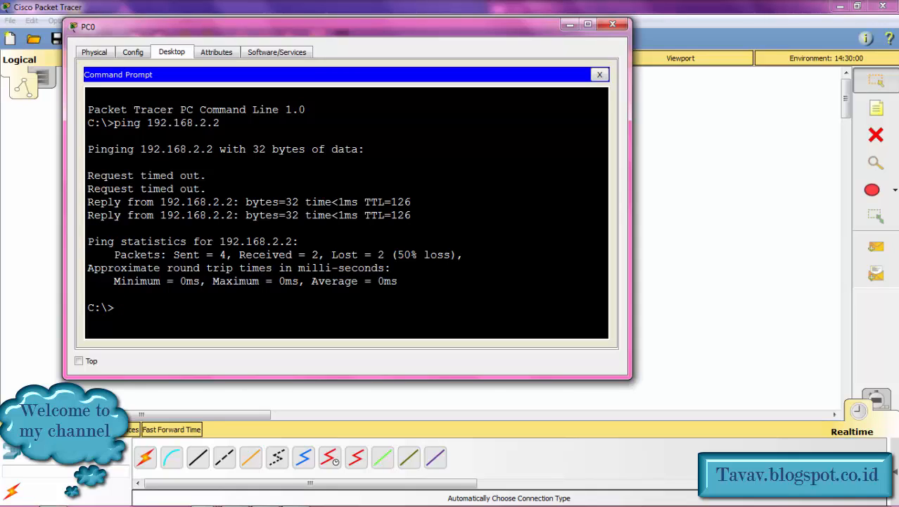
Step: Highlight the reply lines and the timed-out lines in PC0's ping output, and return to the topology
{"action": "left_click_drag", "start_coordinate": [87, 202], "coordinate": [88, 229]}
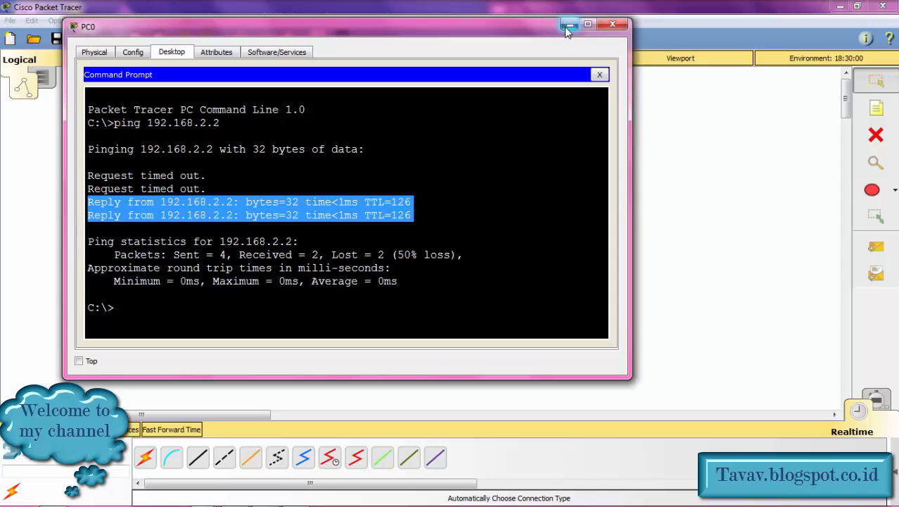
{"action": "left_click_drag", "start_coordinate": [533, 33], "coordinate": [583, 365]}
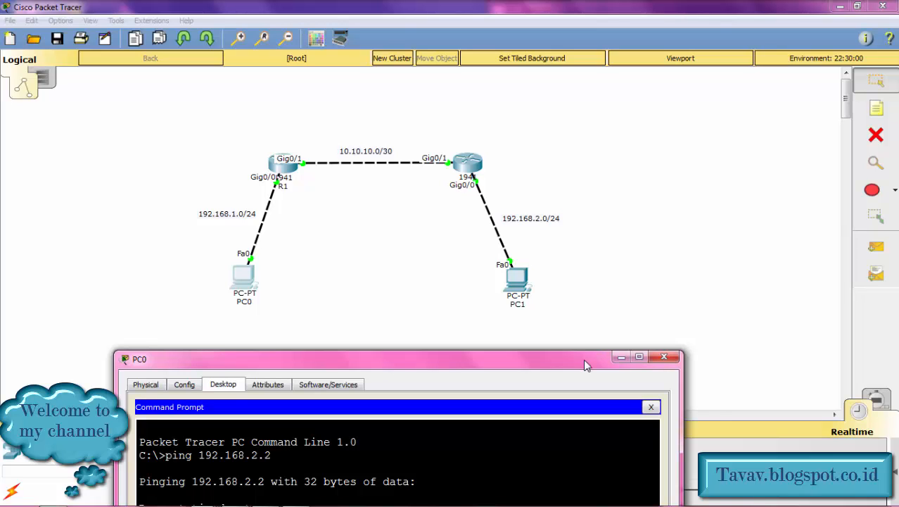
{"action": "left_click_drag", "start_coordinate": [584, 360], "coordinate": [623, 270]}
{"action": "left_click_drag", "start_coordinate": [633, 123], "coordinate": [630, 74]}
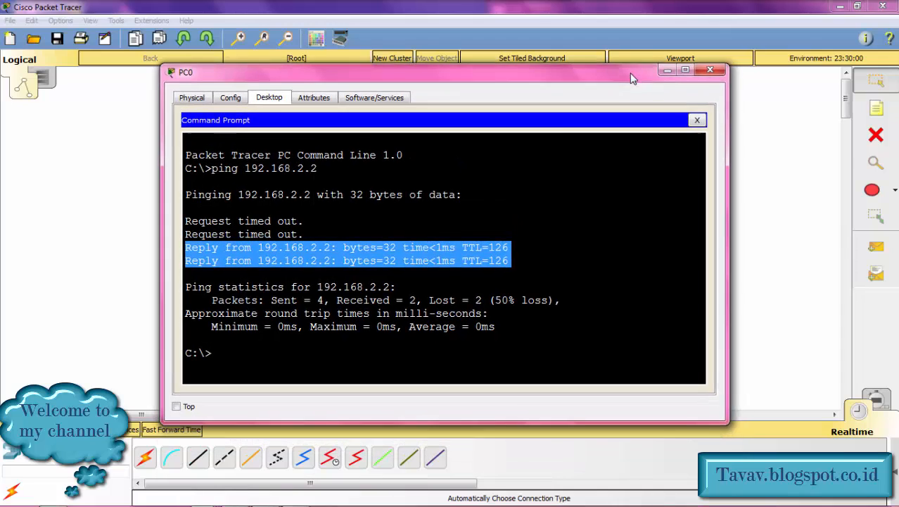
{"action": "left_click", "coordinate": [278, 221]}
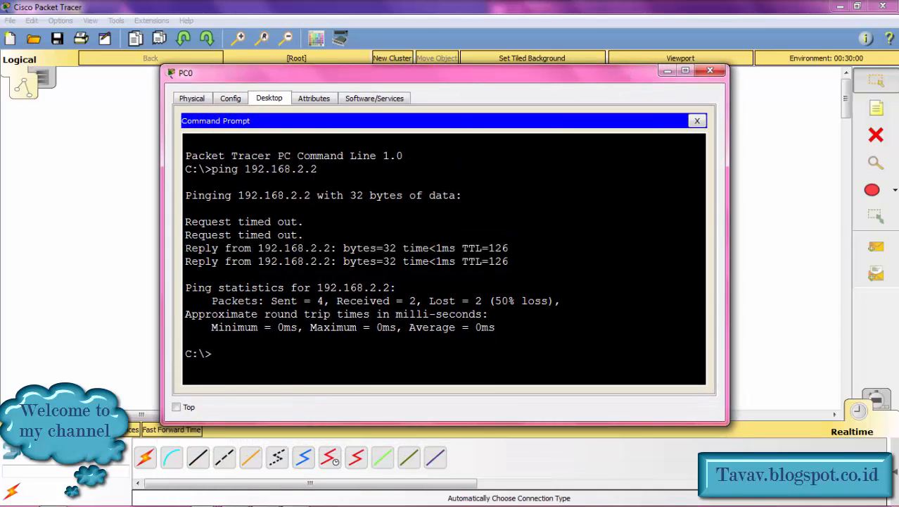
{"action": "left_click_drag", "start_coordinate": [185, 247], "coordinate": [219, 248]}
{"action": "left_click", "coordinate": [251, 234]}
{"action": "left_click_drag", "start_coordinate": [185, 222], "coordinate": [304, 235]}
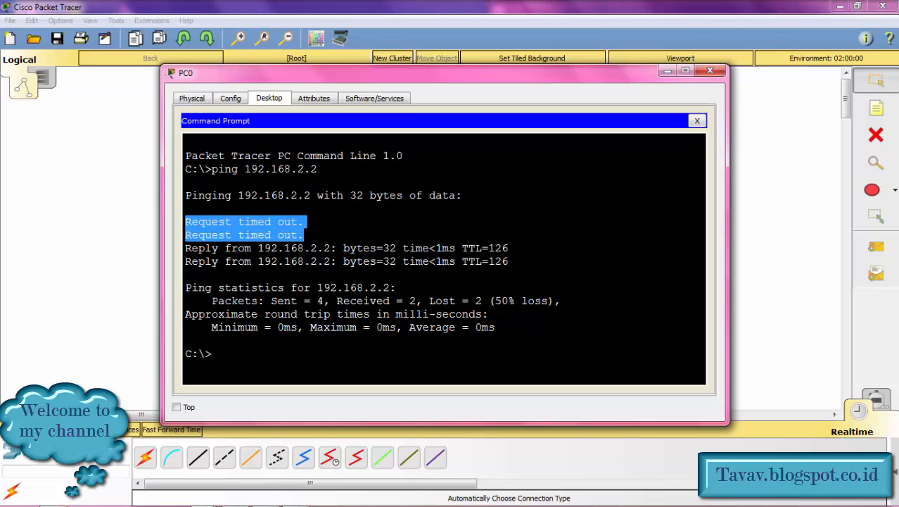
{"action": "left_click", "coordinate": [667, 71]}
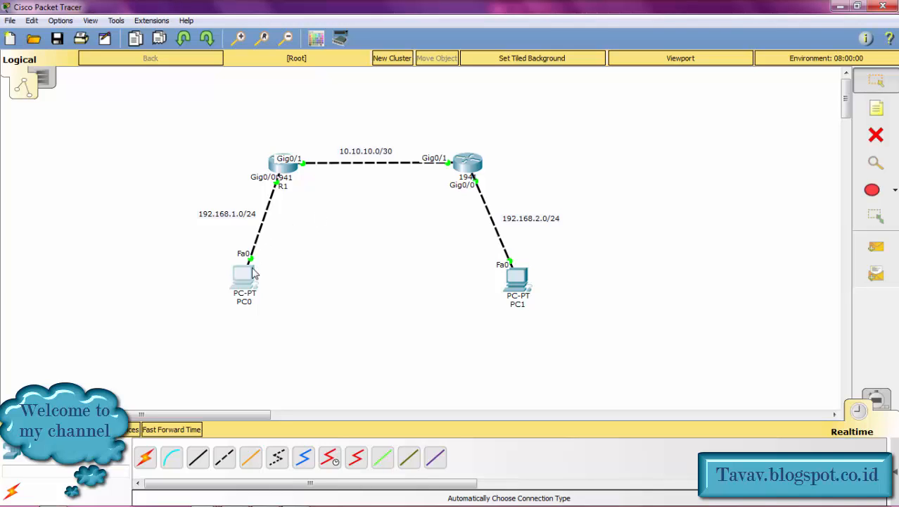
Step: Reopen PC0's command prompt from the topology and repeat the ping to 192.168.2.2
{"action": "mouse_move", "coordinate": [247, 291]}
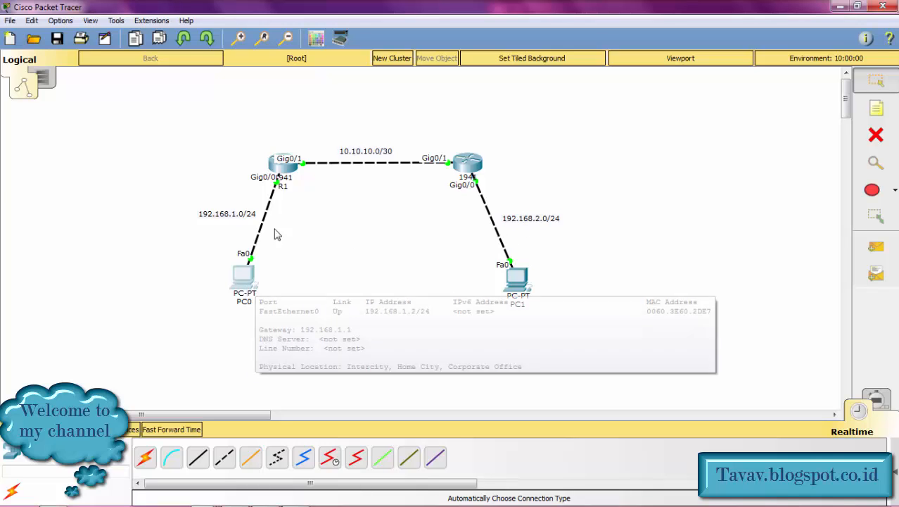
{"action": "mouse_move", "coordinate": [295, 176]}
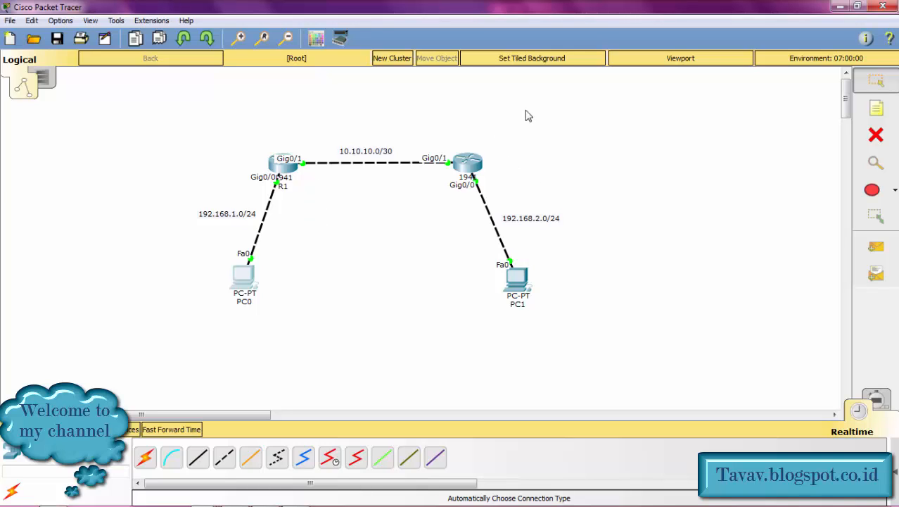
{"action": "mouse_move", "coordinate": [461, 166]}
{"action": "left_click", "coordinate": [246, 282]}
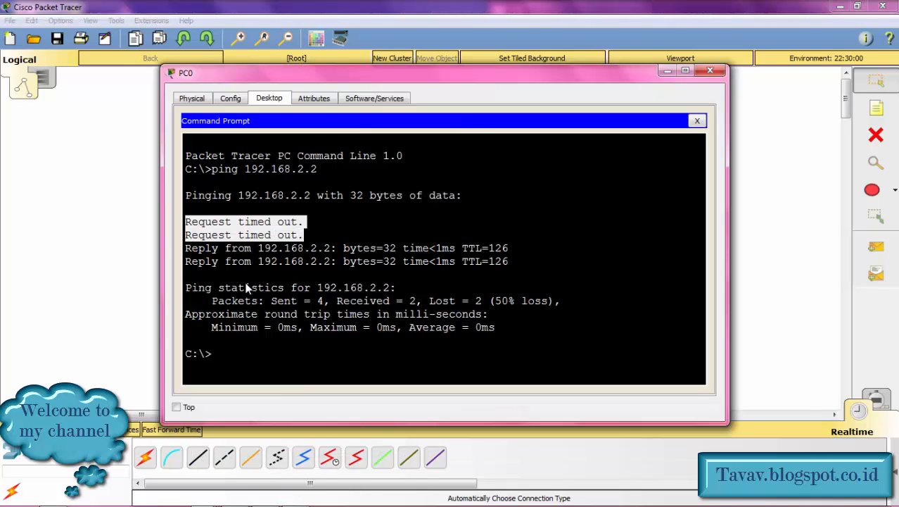
{"action": "left_click", "coordinate": [246, 278]}
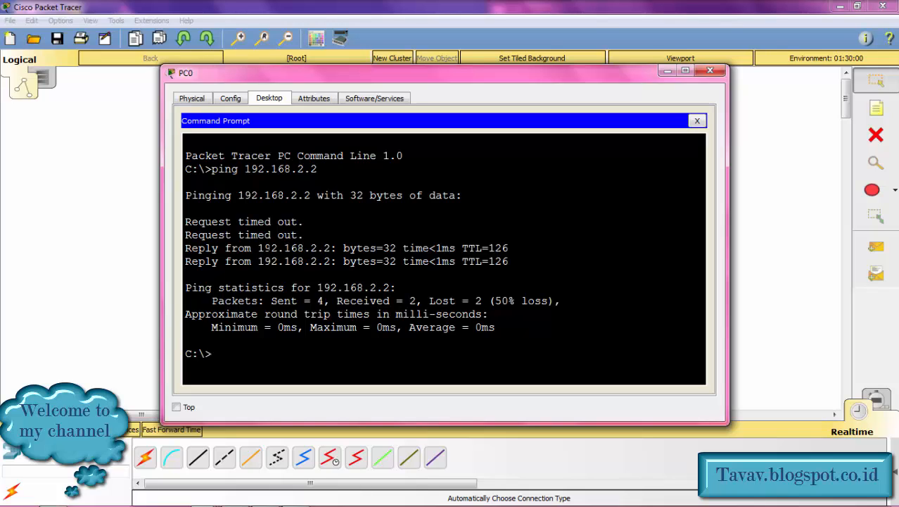
{"action": "left_click", "coordinate": [213, 354]}
{"action": "key", "text": "Up"}
{"action": "key", "text": "Return"}
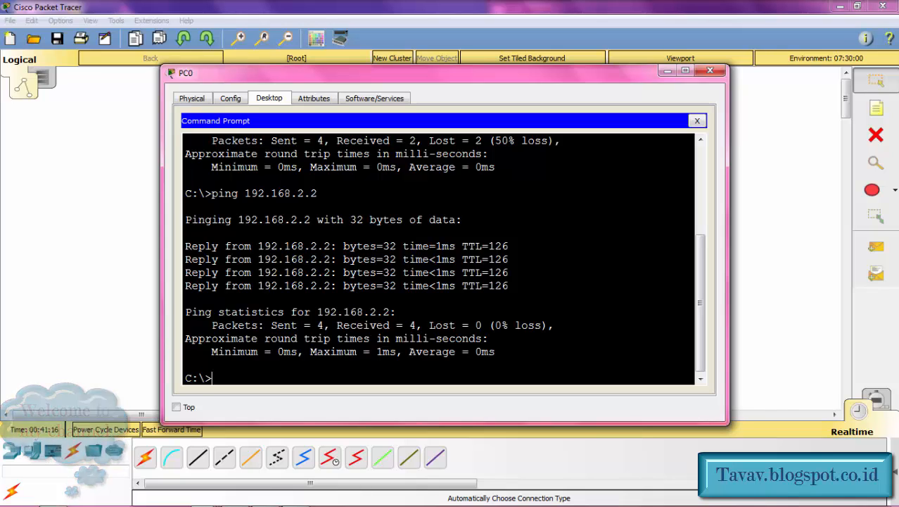
Step: Close PC0's window, minimize Packet Tracer and the Local Disk (D:) folder, and bring up the Notepad file 21
{"action": "key", "text": "alt+Tab"}
{"action": "key", "text": "alt+Tab"}
{"action": "key", "text": "alt+Tab"}
{"action": "key", "text": "alt+Tab"}
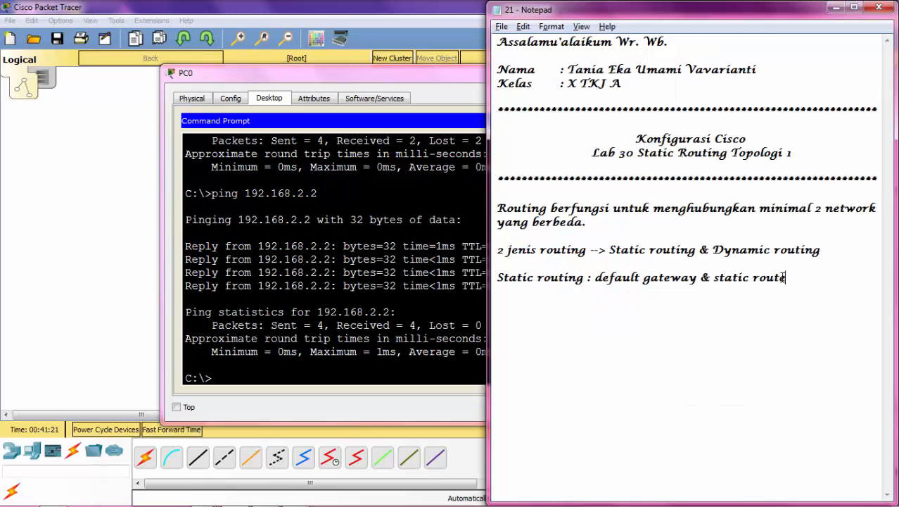
{"action": "key", "text": "alt+Tab"}
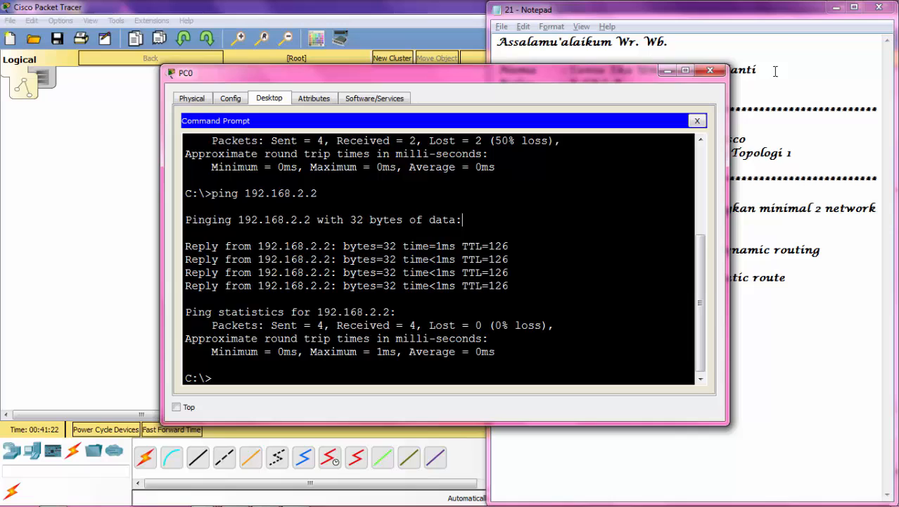
{"action": "left_click", "coordinate": [716, 71]}
{"action": "left_click", "coordinate": [441, 134]}
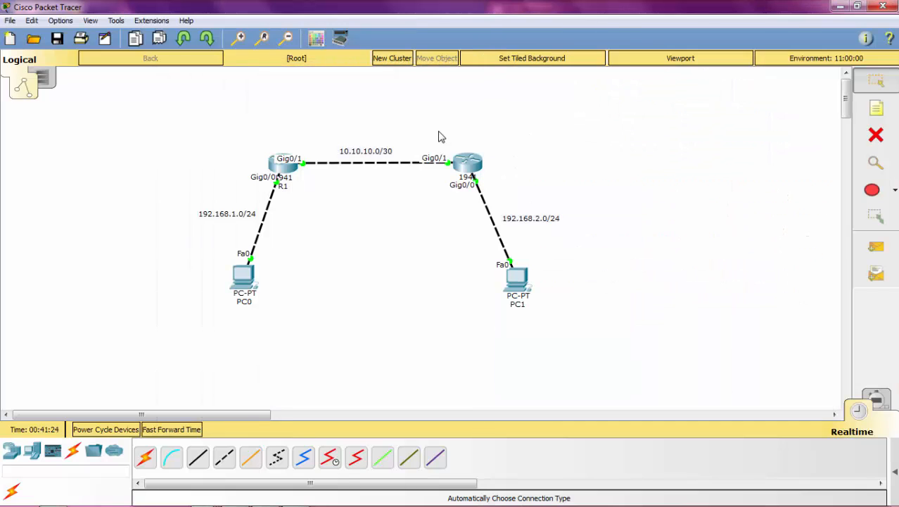
{"action": "left_click", "coordinate": [839, 7]}
{"action": "left_click", "coordinate": [405, 287]}
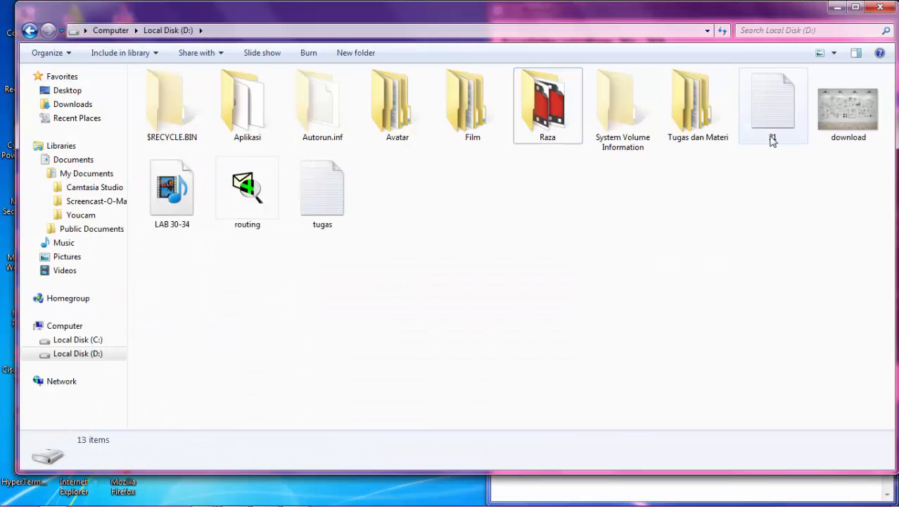
{"action": "left_click", "coordinate": [837, 9]}
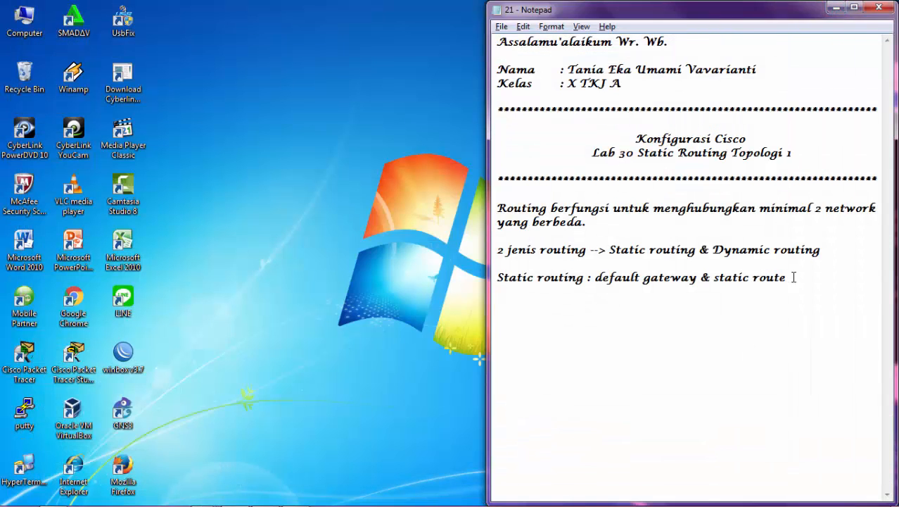
Step: Add a full-width row of asterisks below the "Static routing : default gateway & static route" line
{"action": "left_click", "coordinate": [843, 317]}
{"action": "type", "text": "**********************************************************"}
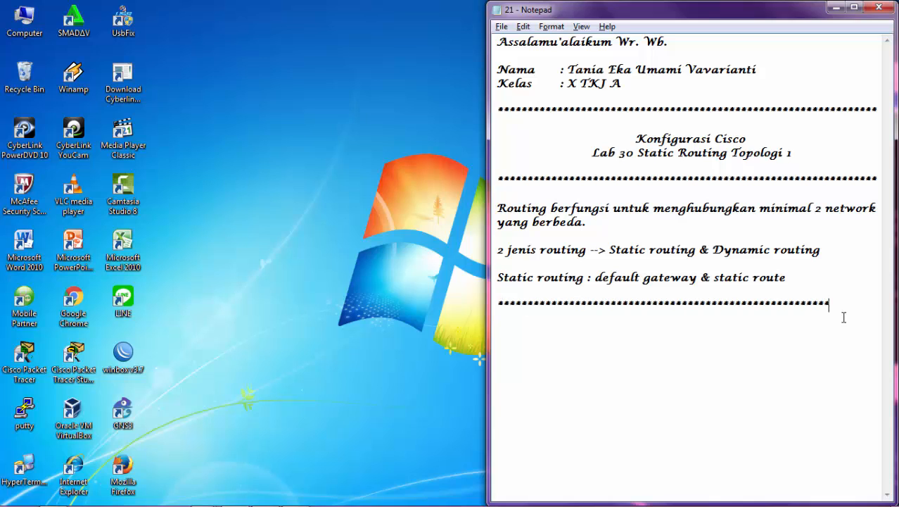
{"action": "type", "text": "*"}
Step: Write the line "Lab 30 telah selesai" below the last row of asterisks
{"action": "type", "text": "Lab 30"}
{"action": "type", "text": " telah se"}
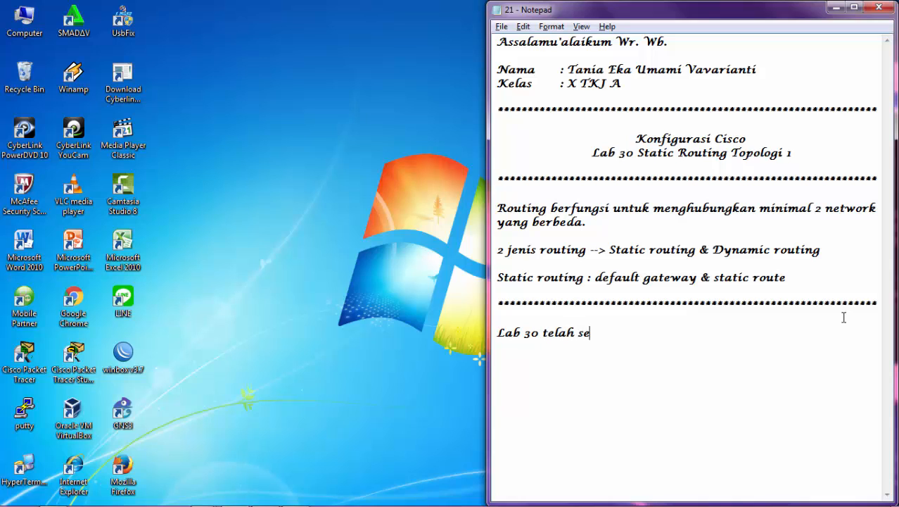
{"action": "type", "text": "lsai"}
{"action": "key", "text": "BackSpace"}
{"action": "key", "text": "BackSpace"}
{"action": "key", "text": "BackSpace"}
{"action": "type", "text": "e"}
{"action": "type", "text": "sai  "}
Step: Add the closing line "Wassalamu'alaikum Wr. Wb." at the end of the notes
{"action": "type", "text": "Wassalamu"}
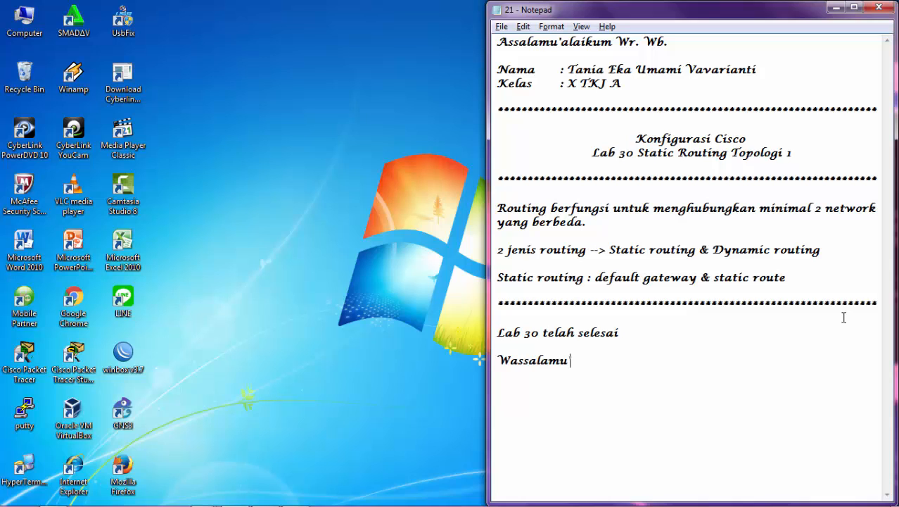
{"action": "type", "text": "'alaik"}
{"action": "key", "text": "BackSpace"}
{"action": "type", "text": "laikum "}
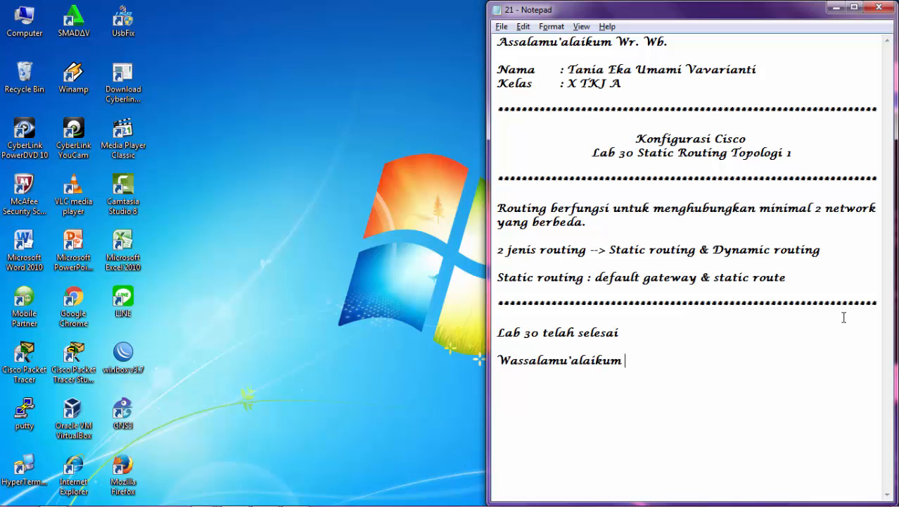
{"action": "type", "text": "Wr. Wb."}
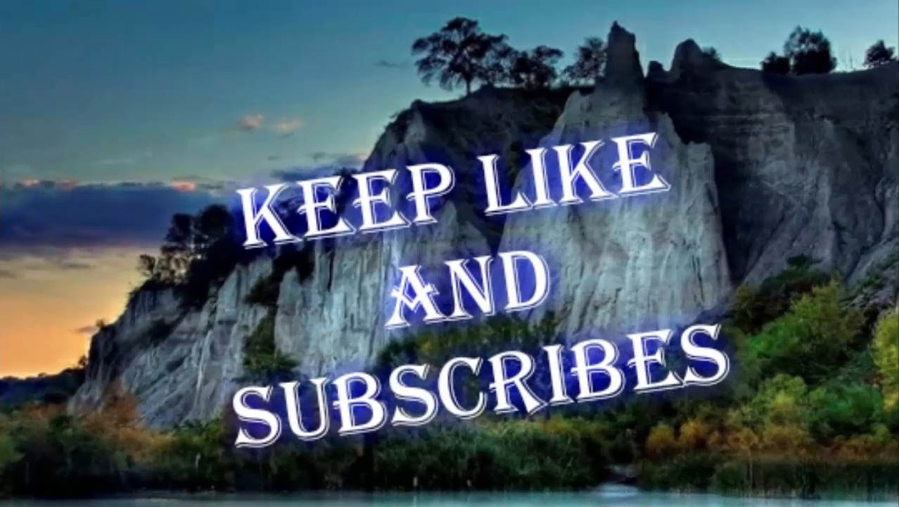